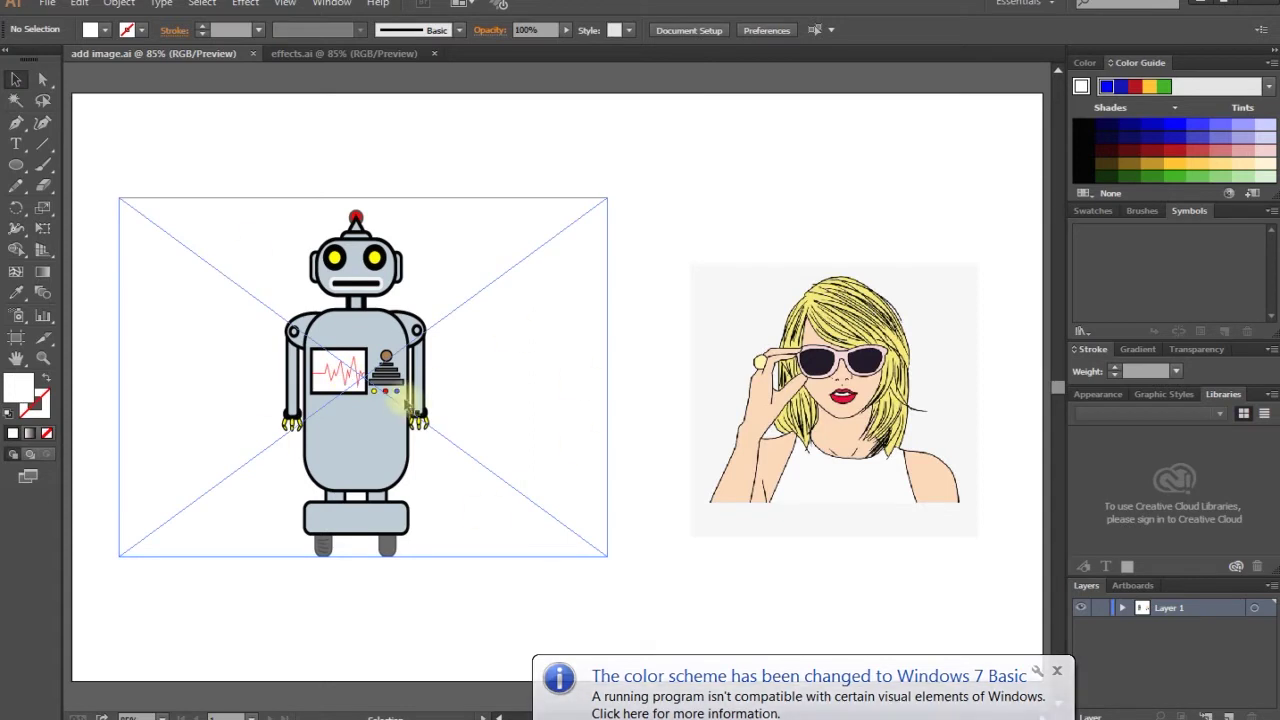
- Select the robot artwork and the portrait in turn, and examine the portrait's pixel detail up close
click(371, 382)
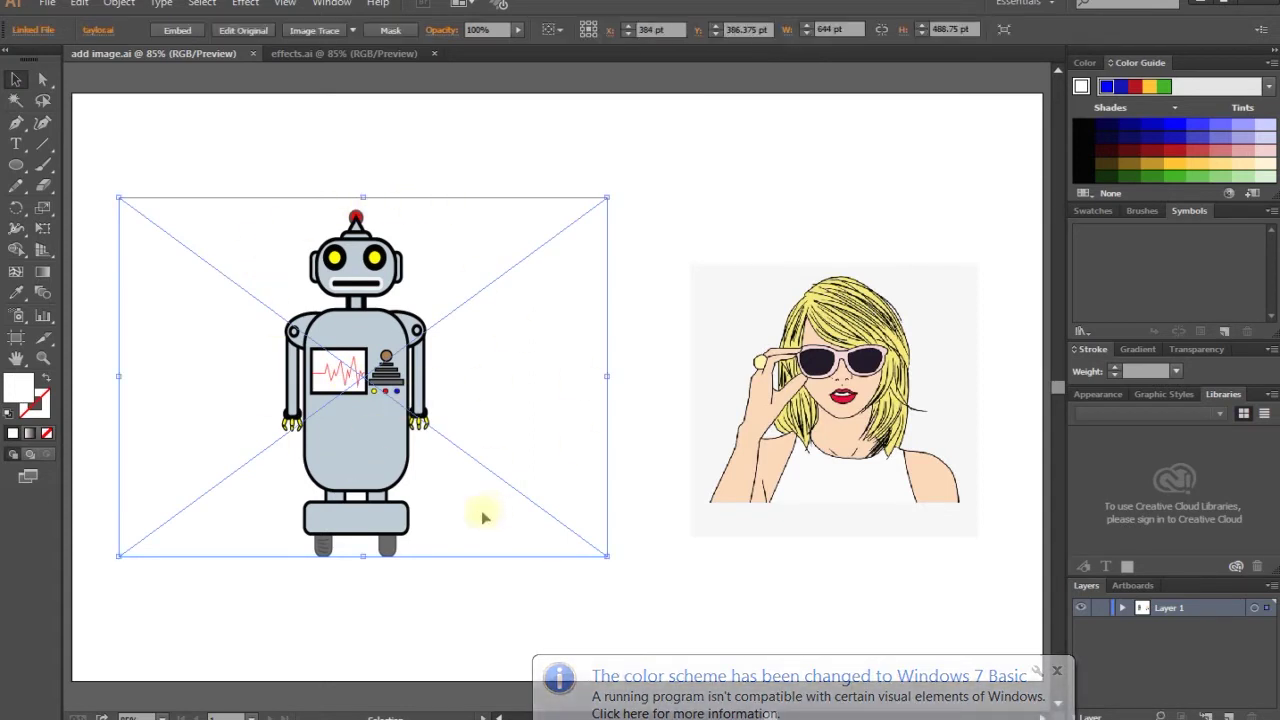
click(812, 415)
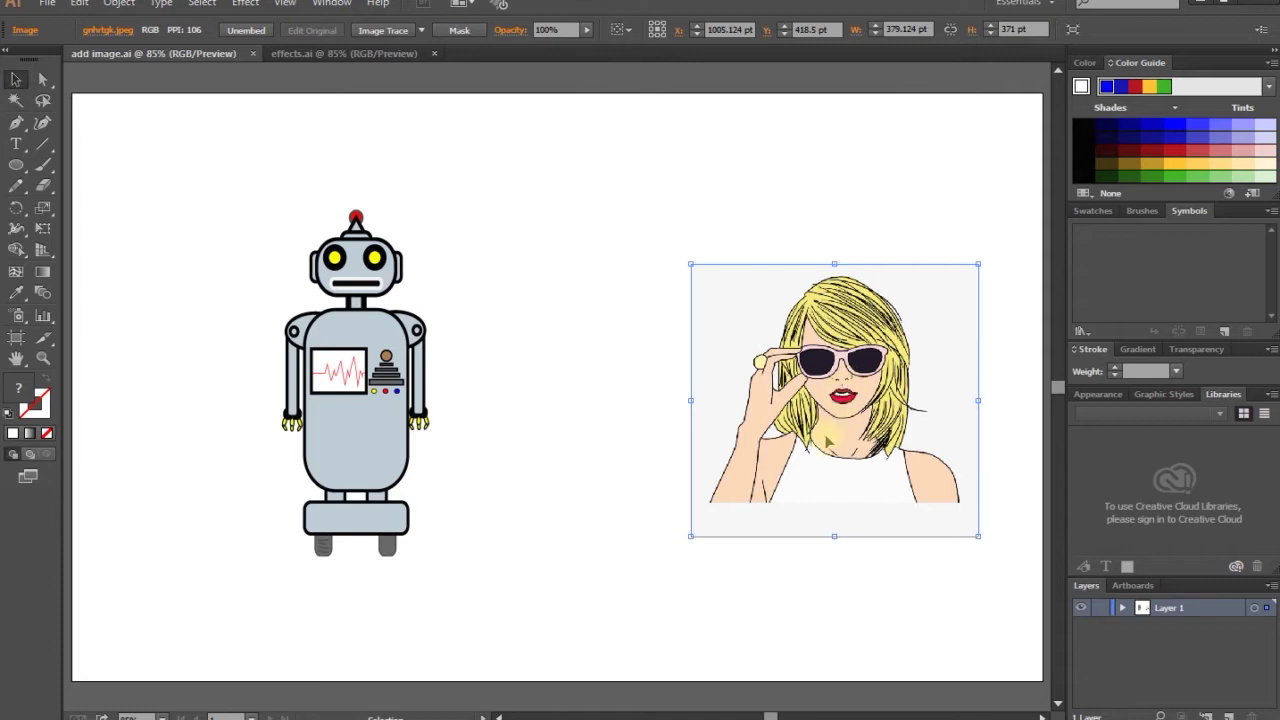
scroll(828, 441, up, 8)
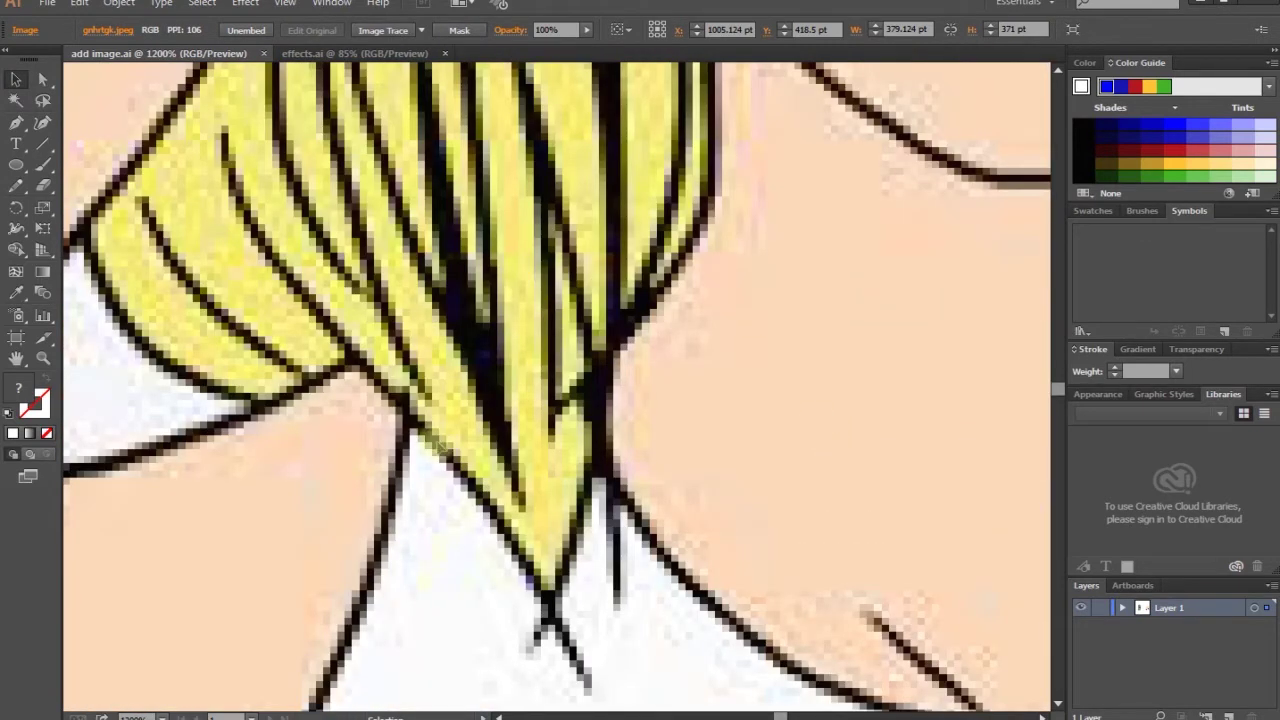
scroll(436, 440, up, 2)
scroll(436, 440, up, 4)
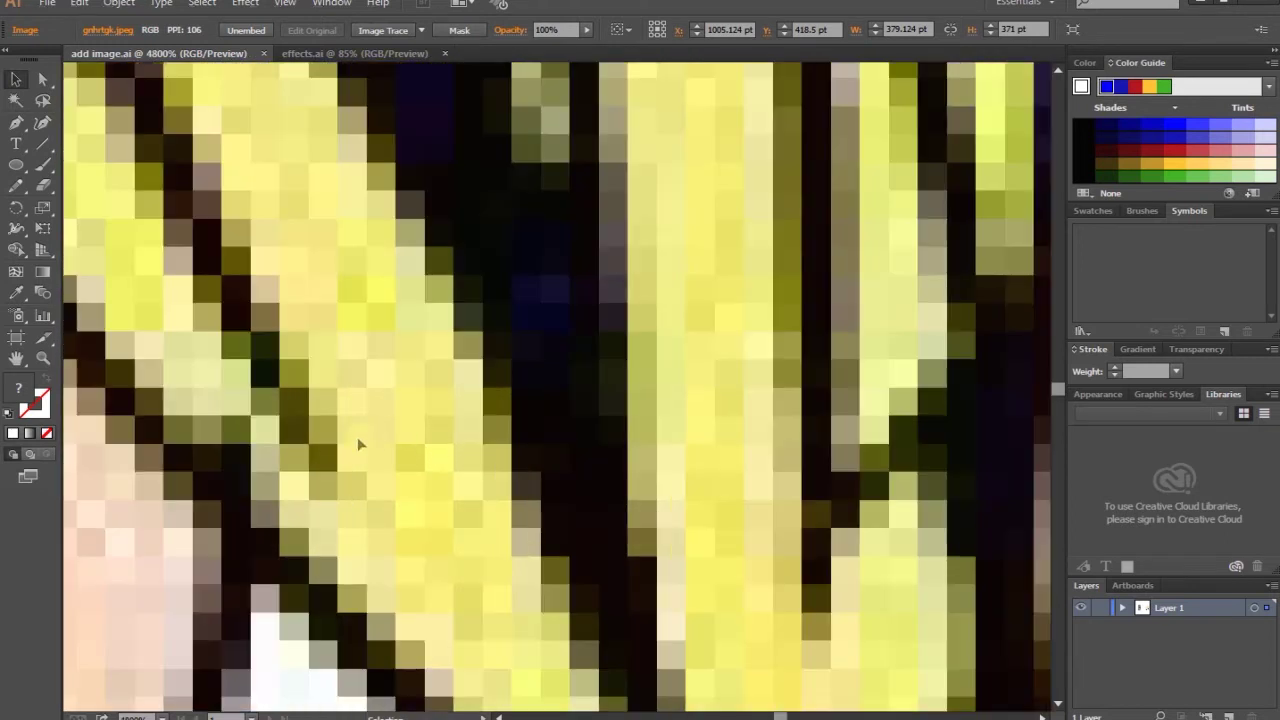
scroll(296, 424, down, 10)
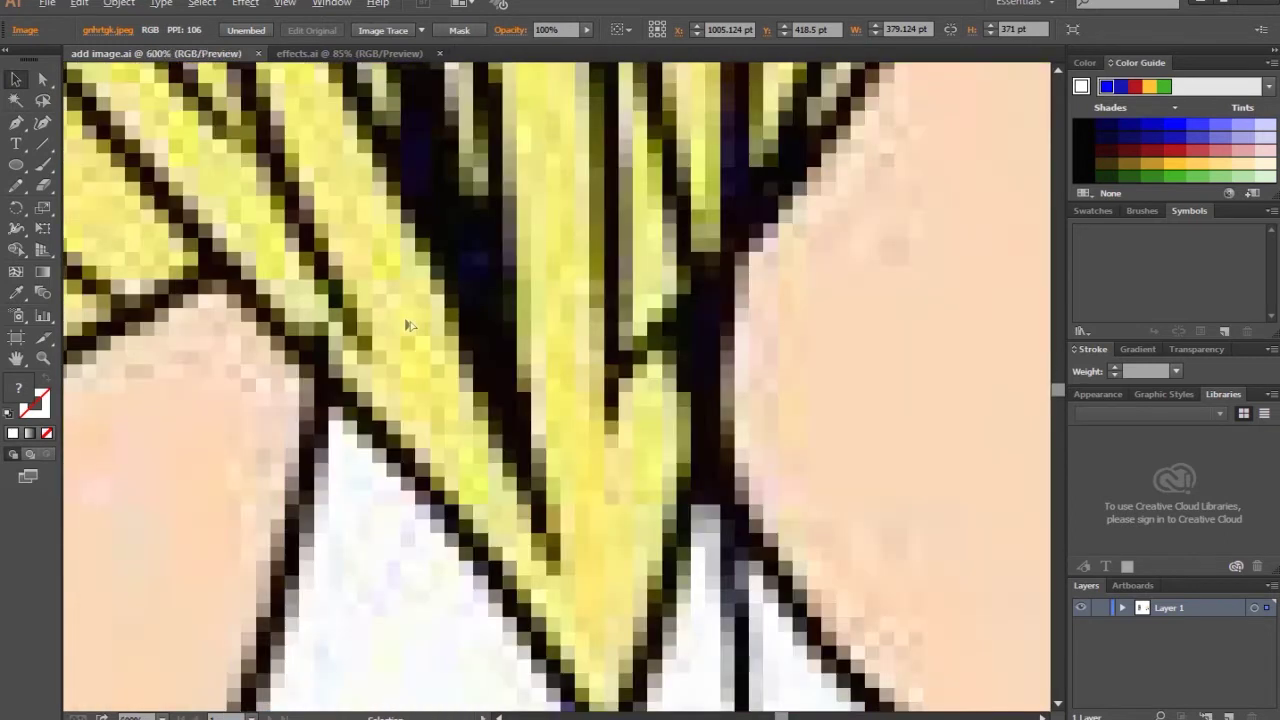
scroll(410, 330, down, 5)
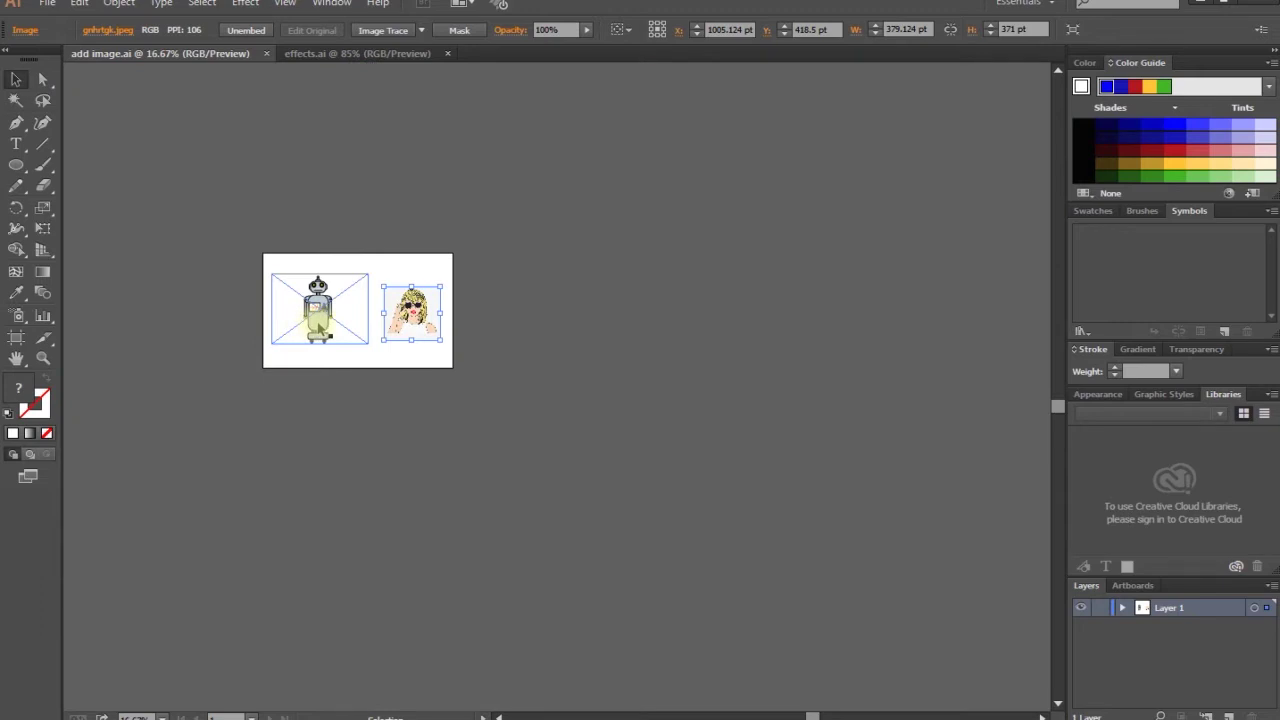
- Examine the edge sharpness of the linked robot artwork up close and leave nothing selected
scroll(316, 324, up, 14)
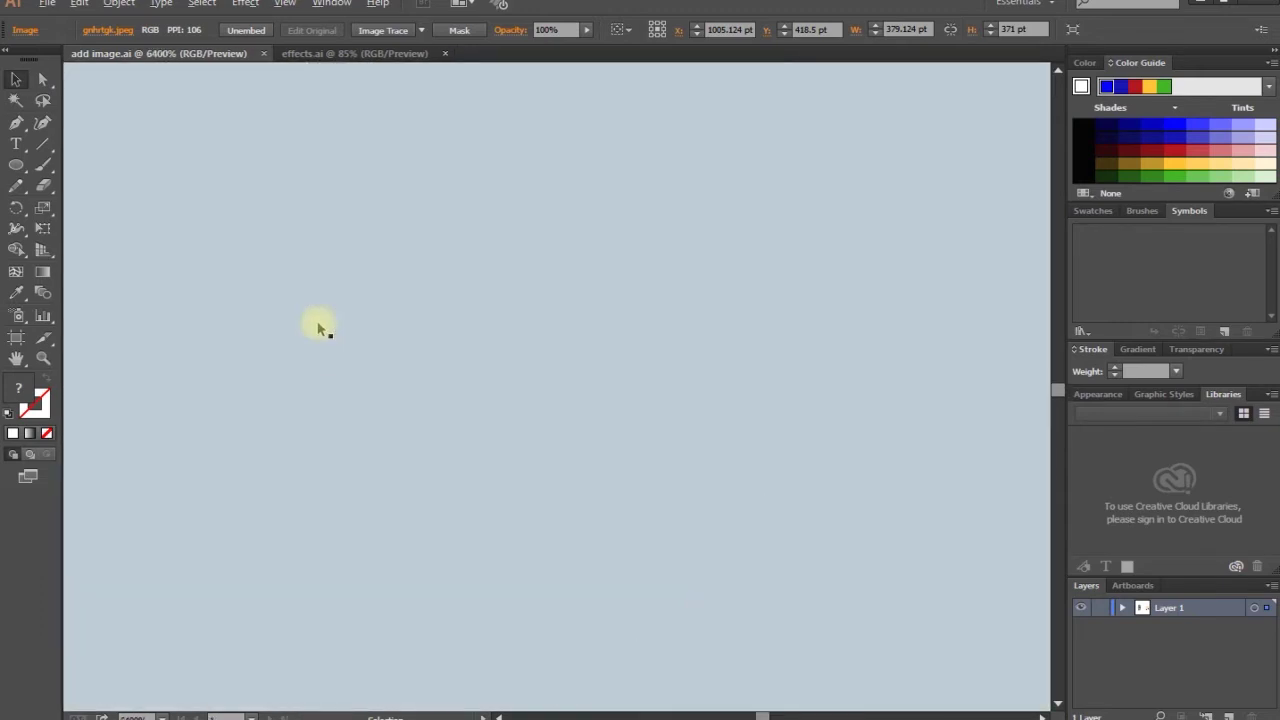
scroll(318, 328, down, 9)
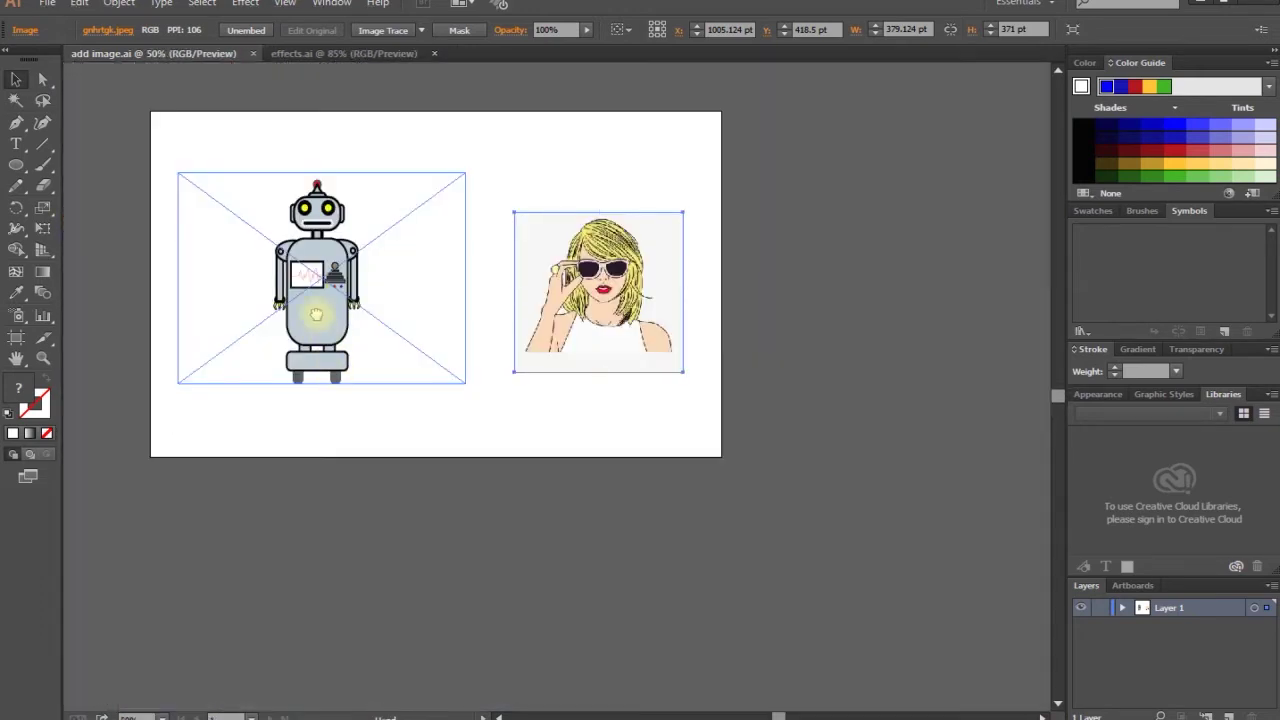
scroll(310, 303, up, 10)
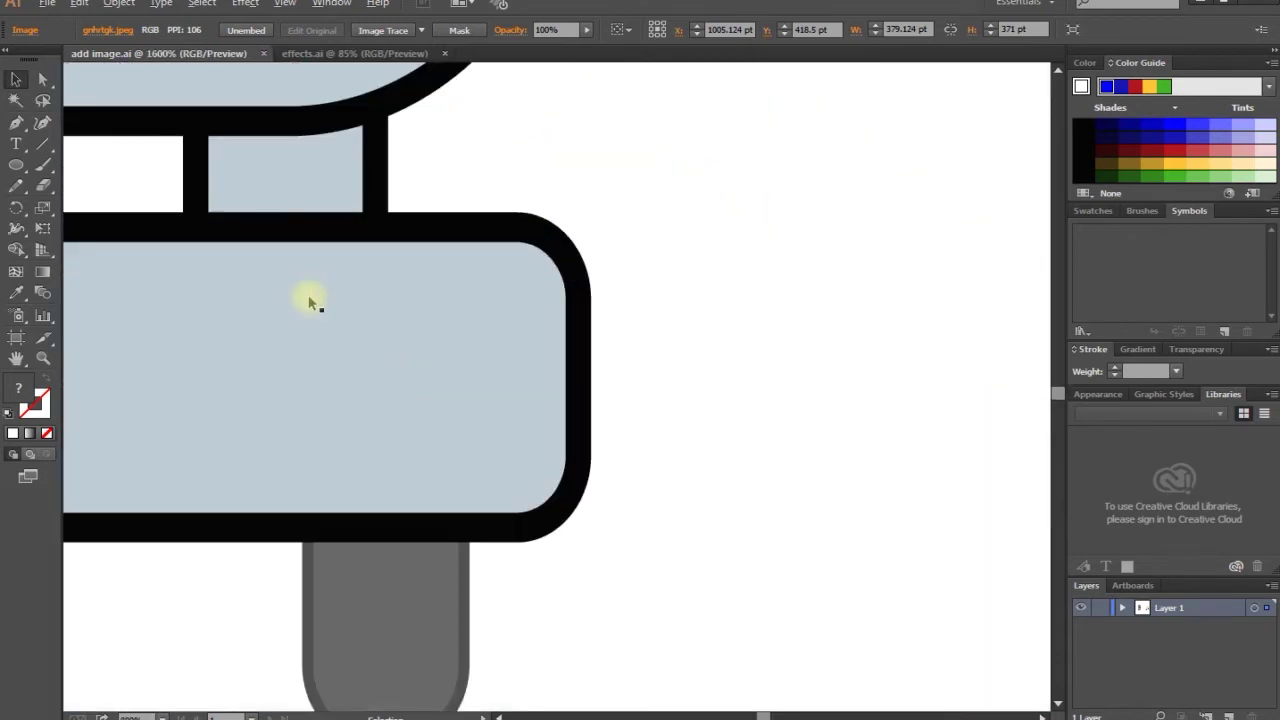
drag(308, 249, 459, 522)
scroll(437, 400, up, 3)
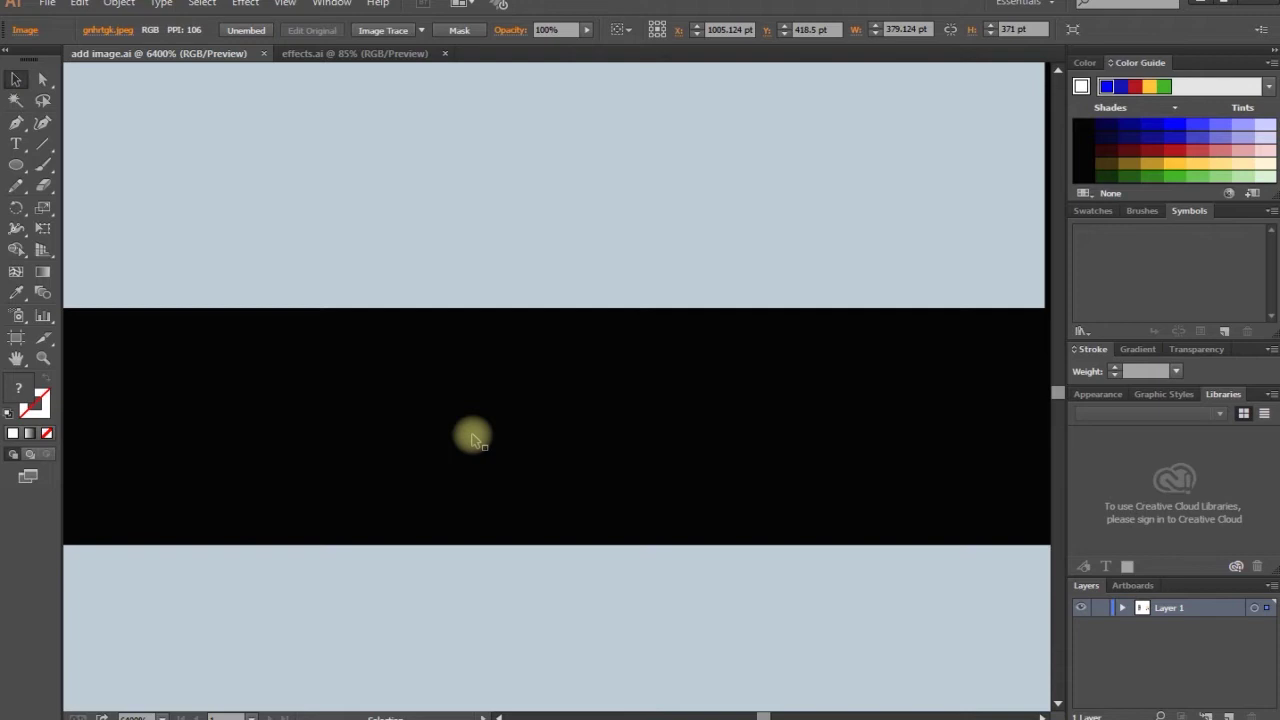
scroll(472, 440, down, 3)
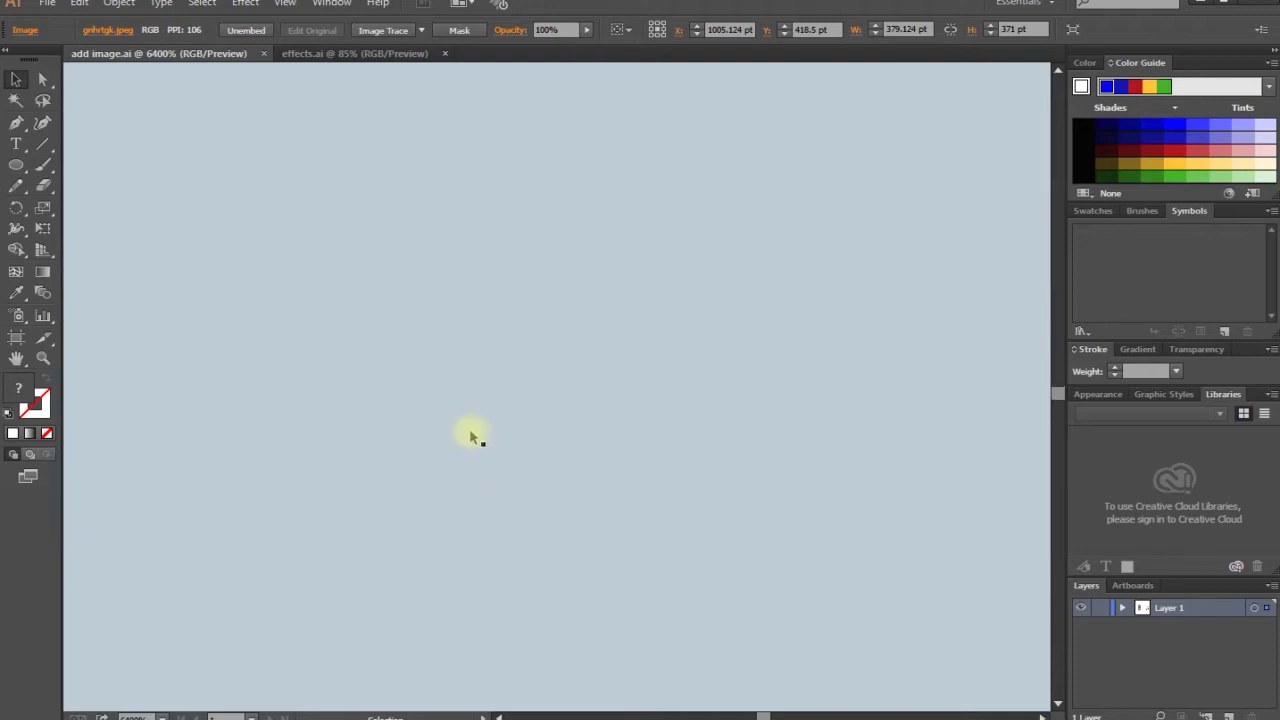
key(ctrl+0)
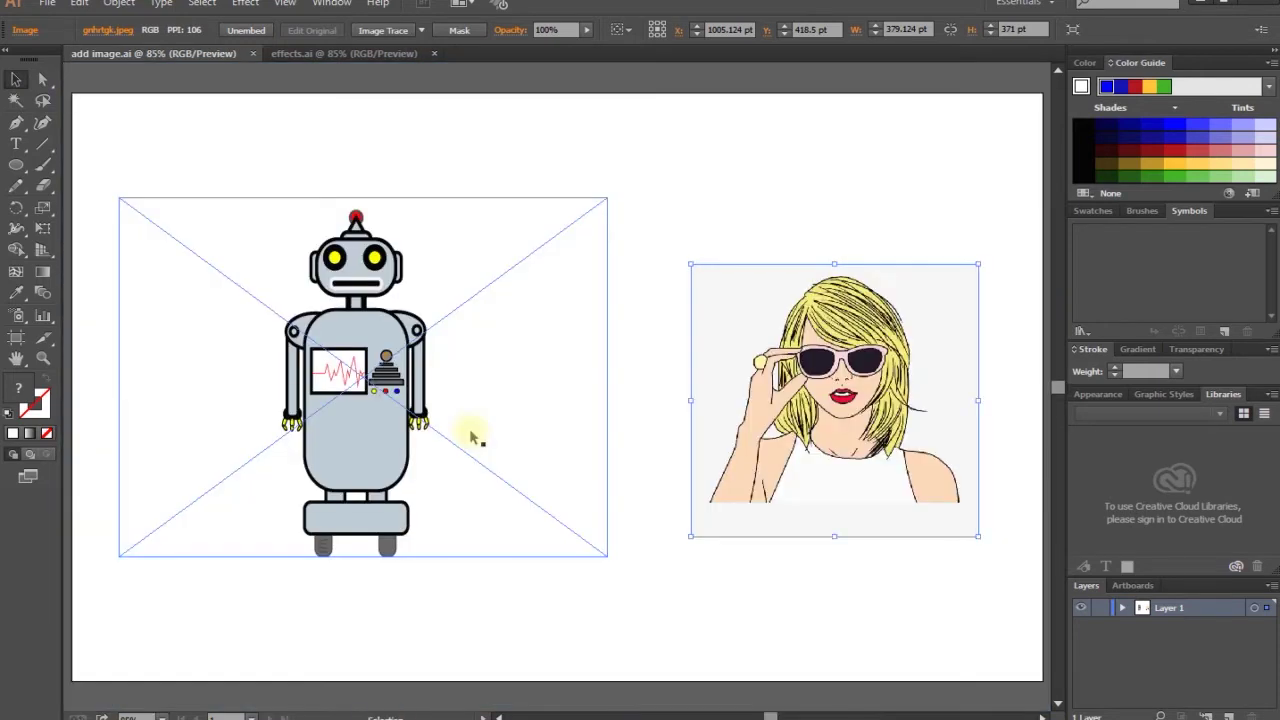
click(556, 570)
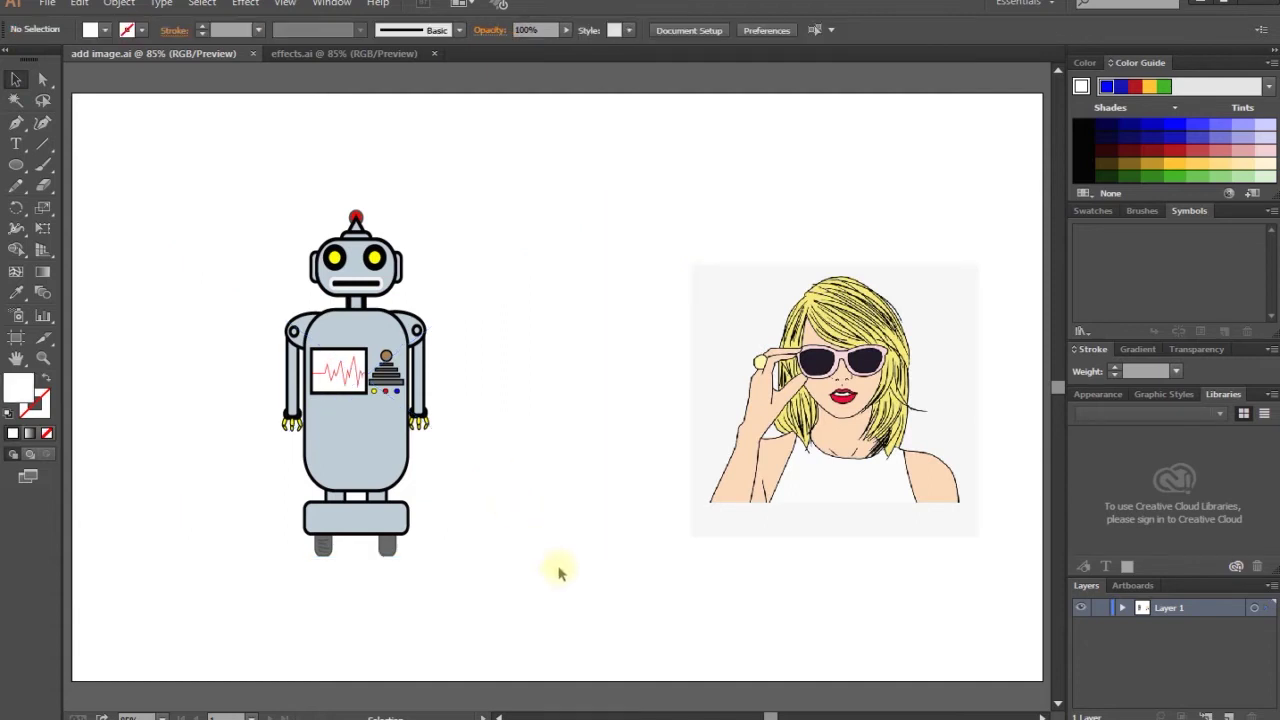
- Start placing a file and browse to the images folder inside ts technician on drive F
click(47, 6)
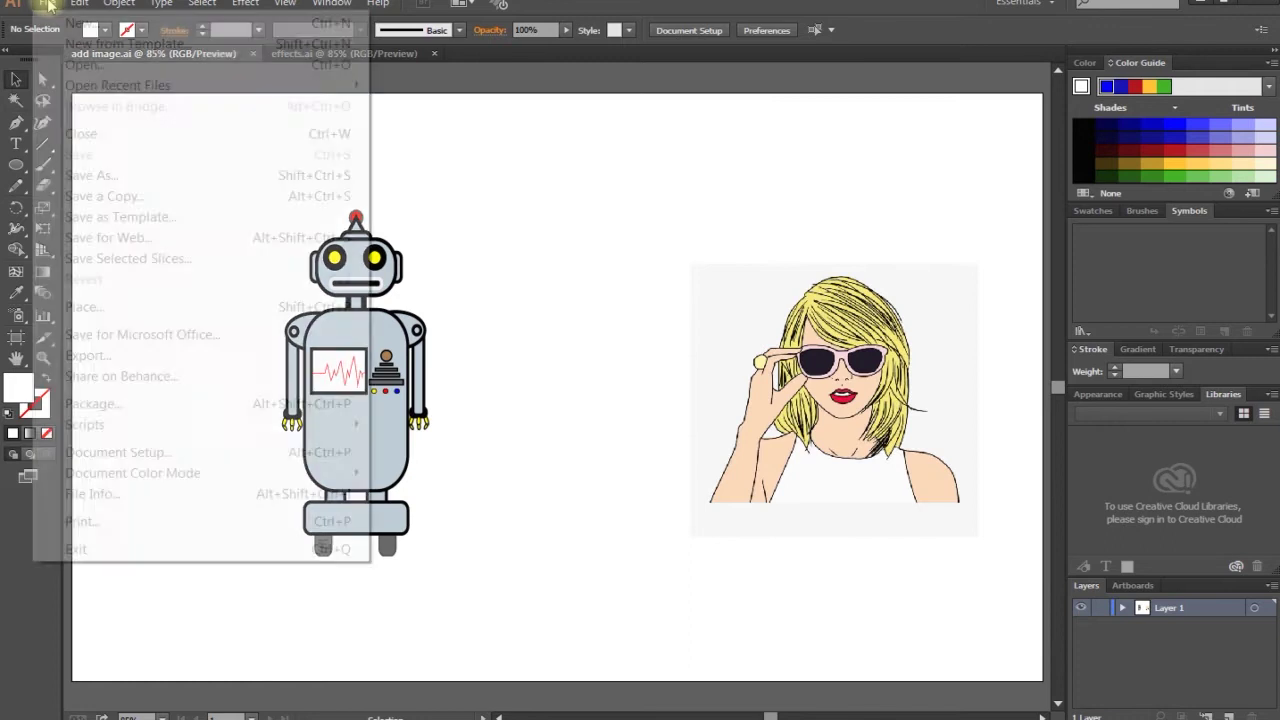
mouse_move(100, 480)
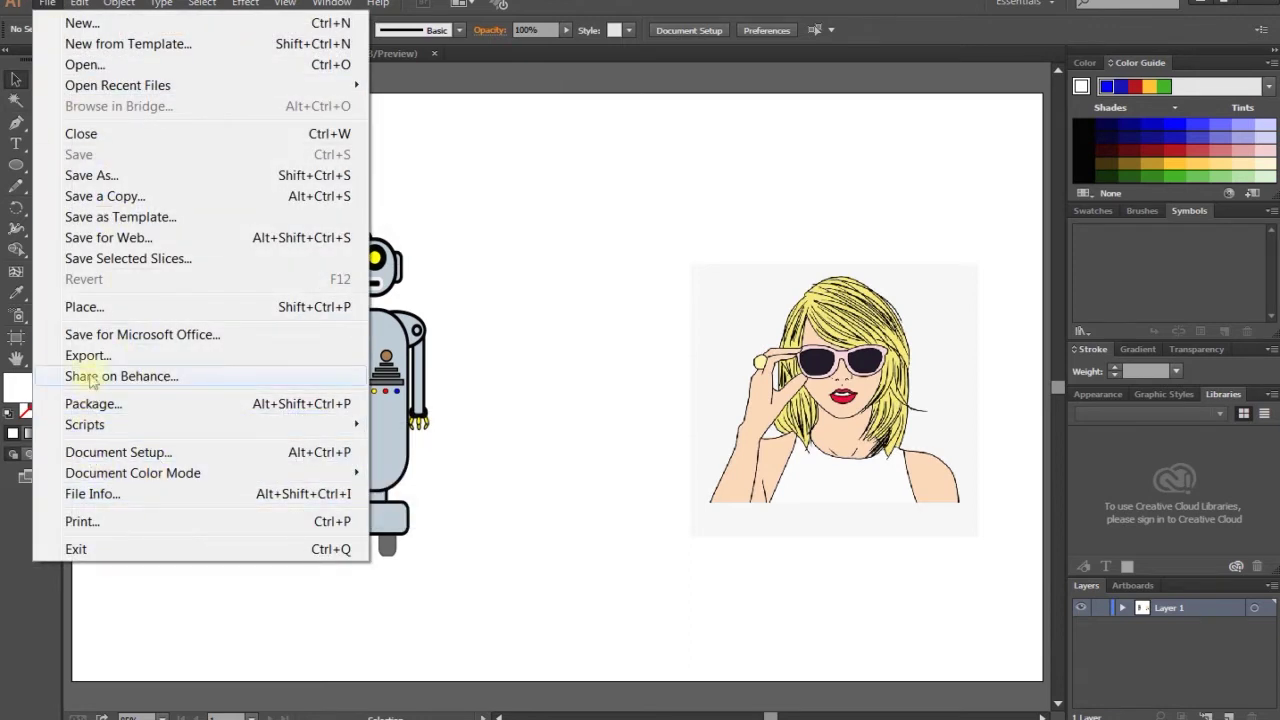
click(85, 306)
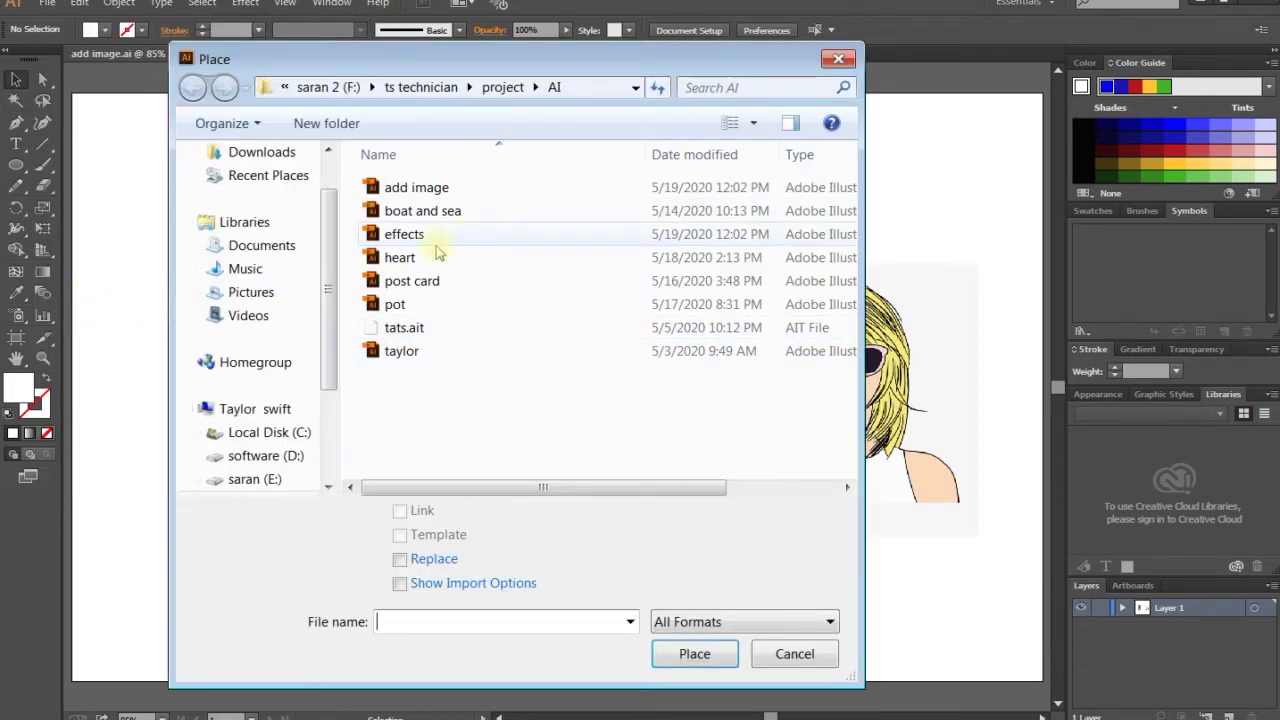
click(430, 88)
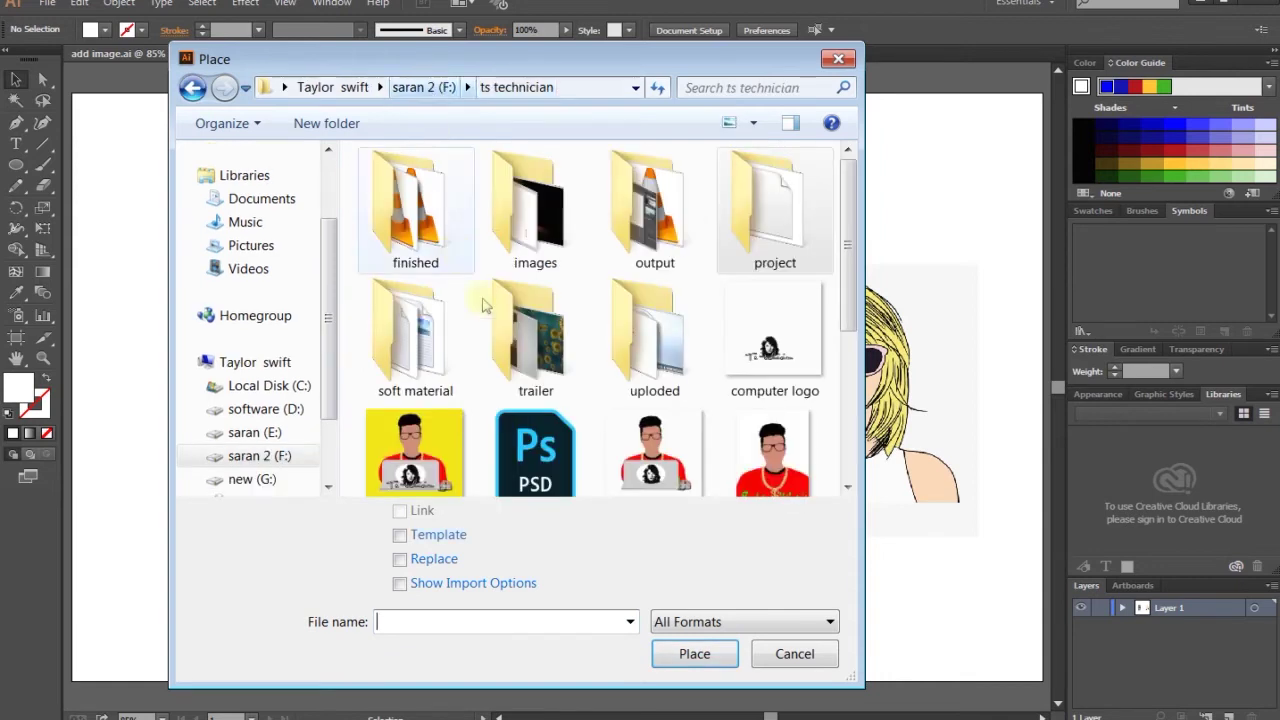
double_click(535, 235)
- Place the image E as a linked file just below the portrait, about 165 by 146 pt
scroll(568, 402, down, 5)
scroll(568, 402, down, 5)
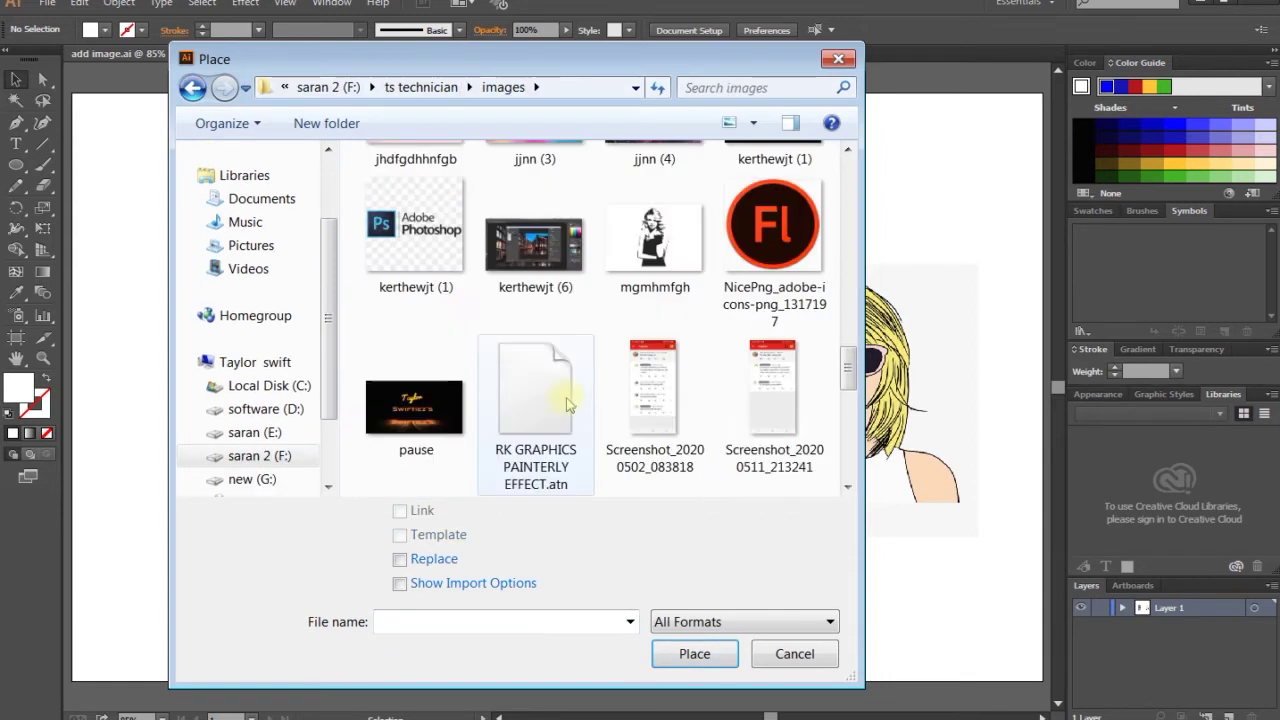
scroll(677, 294, down, 5)
scroll(660, 255, up, 4)
scroll(677, 262, up, 4)
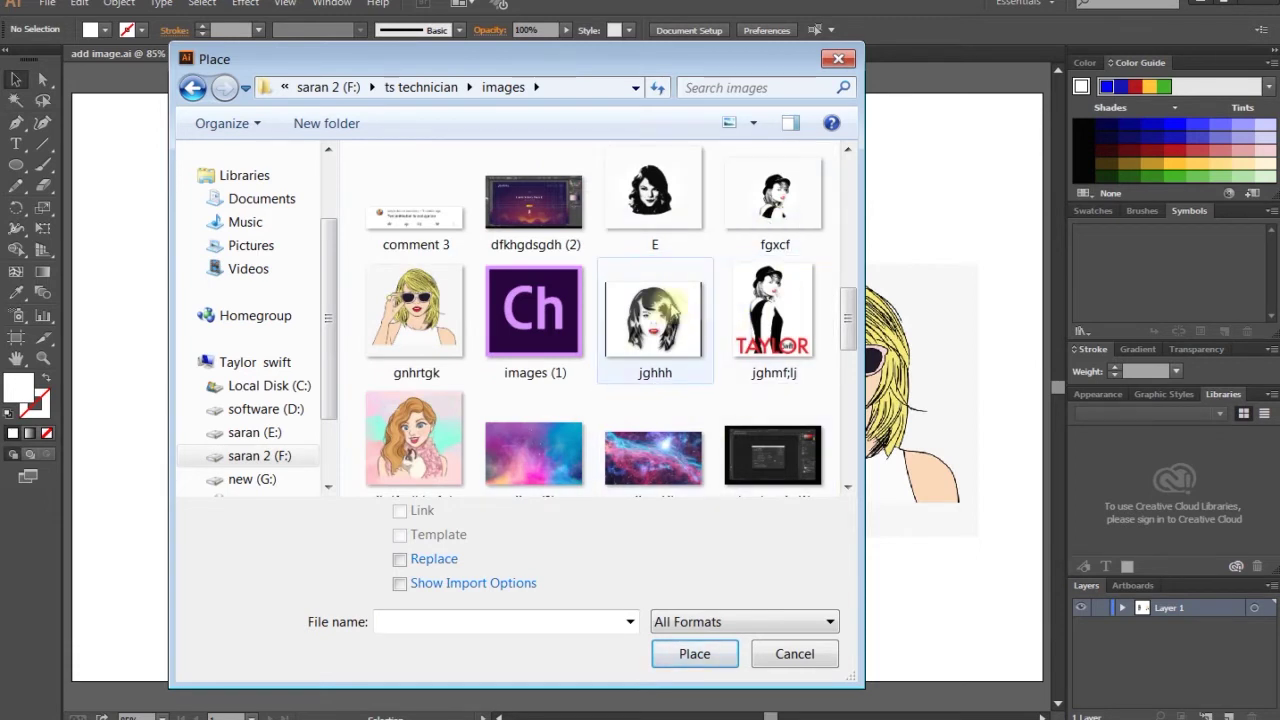
click(652, 228)
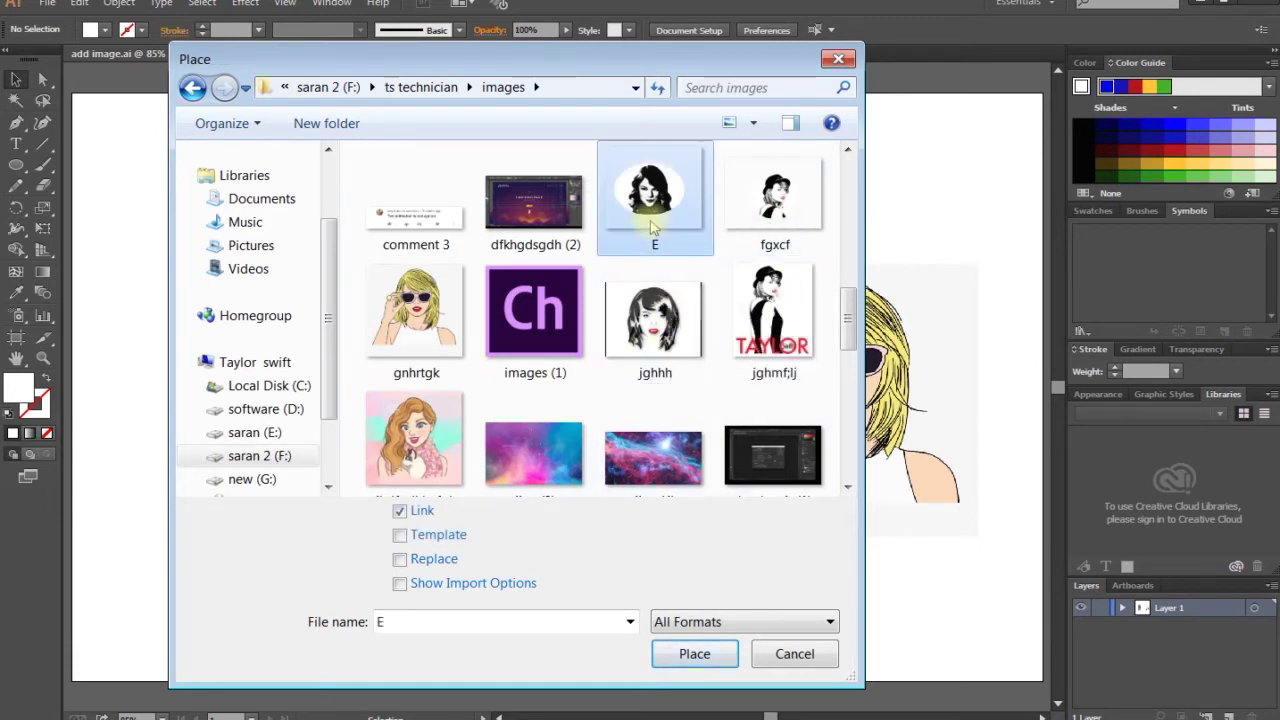
double_click(652, 228)
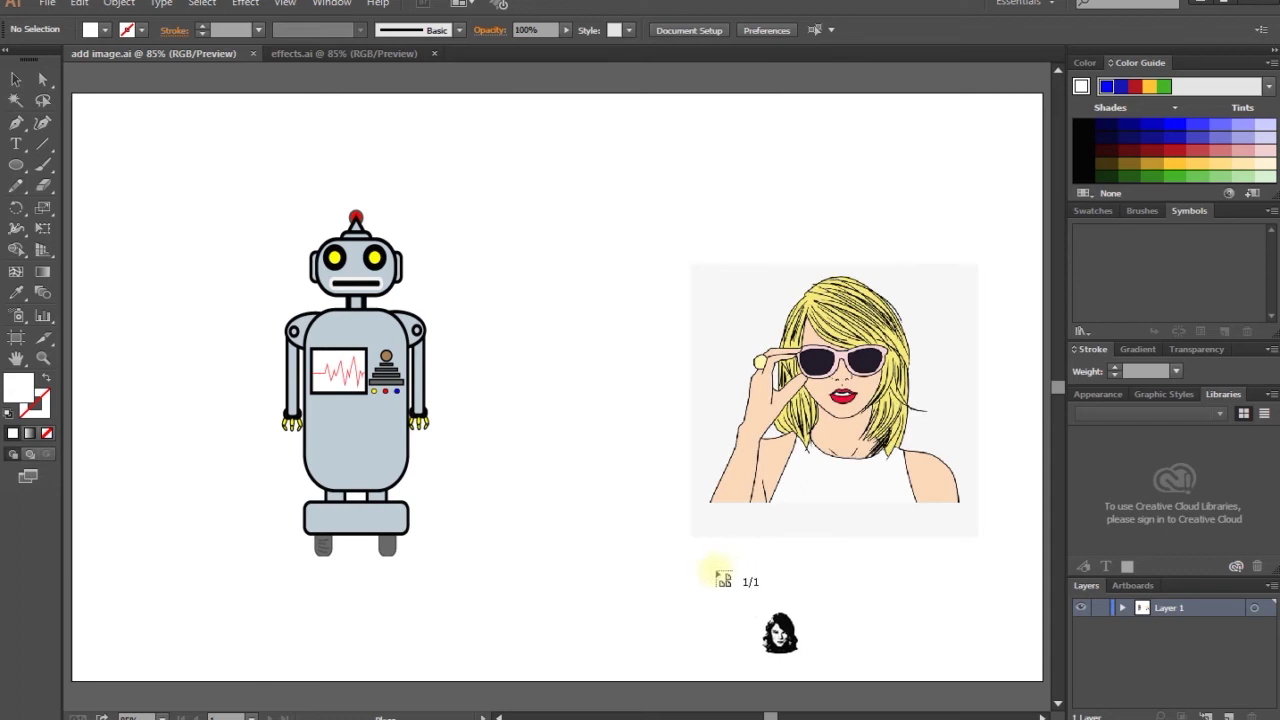
drag(703, 563, 920, 676)
drag(825, 566, 869, 543)
click(869, 538)
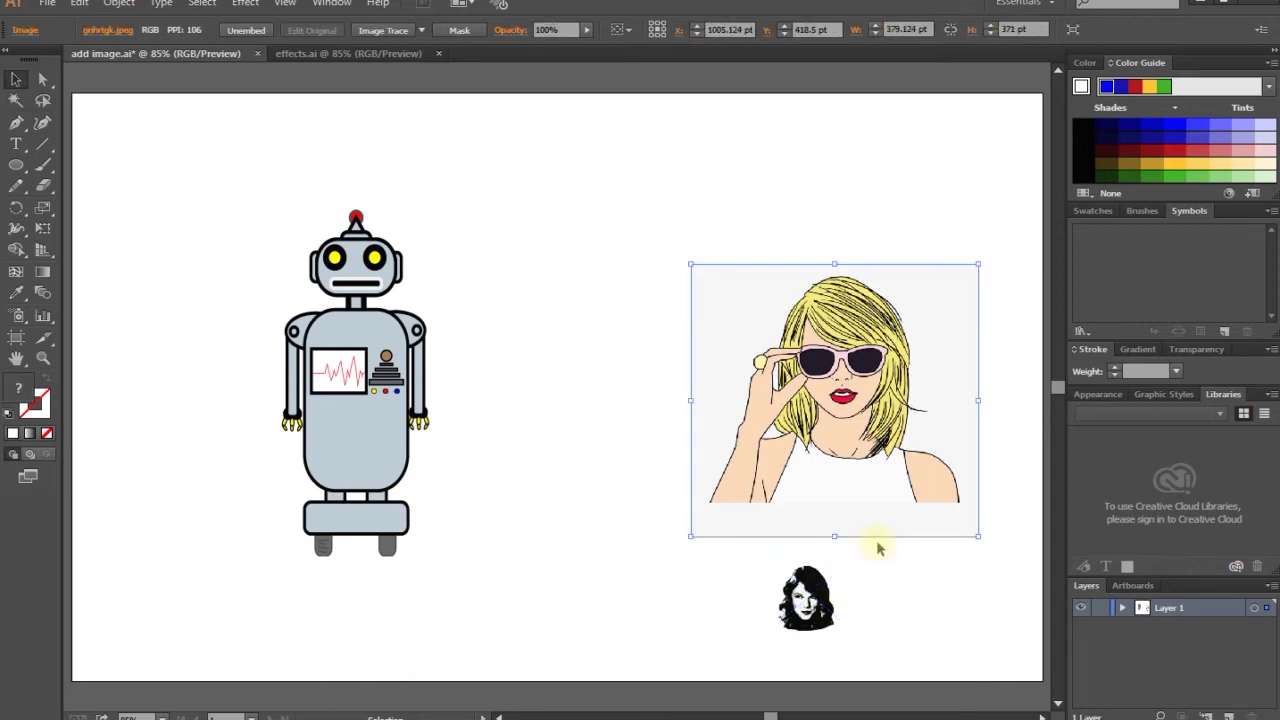
- Shrink the placed black-and-white image to about 142 by 99.5 pt with a slight rotation and move it onto the portrait's upper-left corner
click(845, 594)
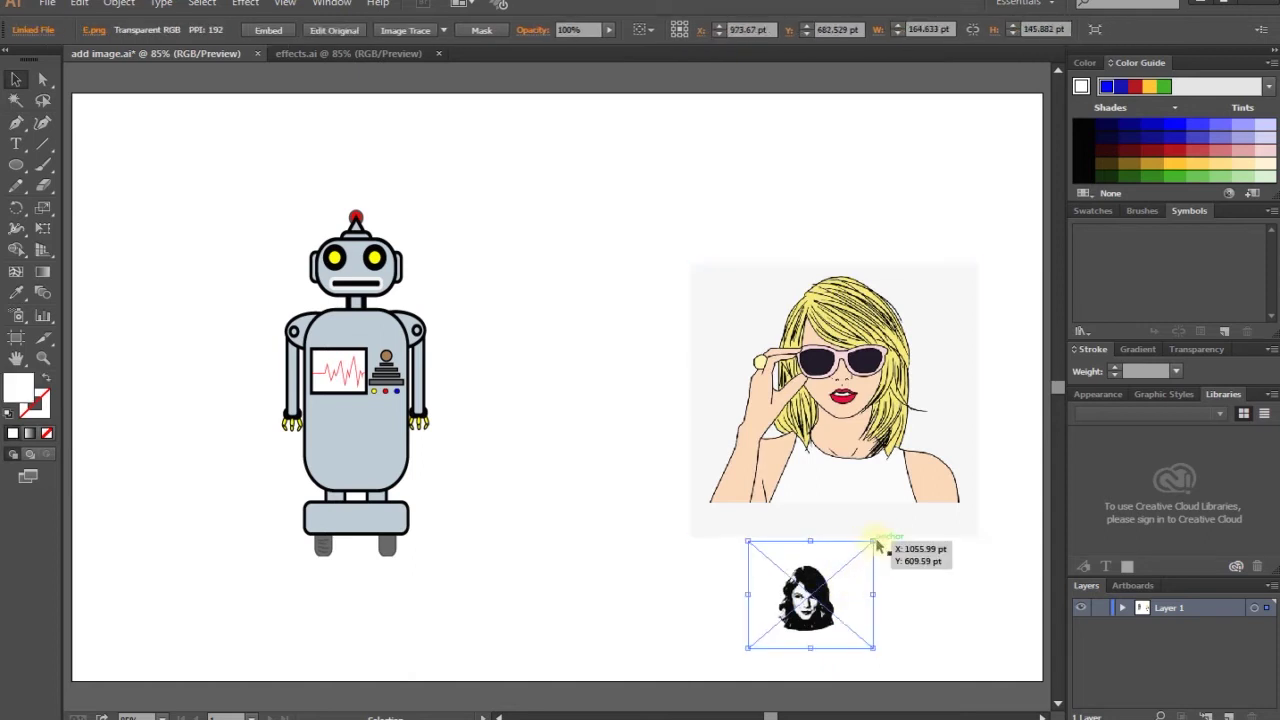
drag(876, 535, 958, 585)
click(910, 608)
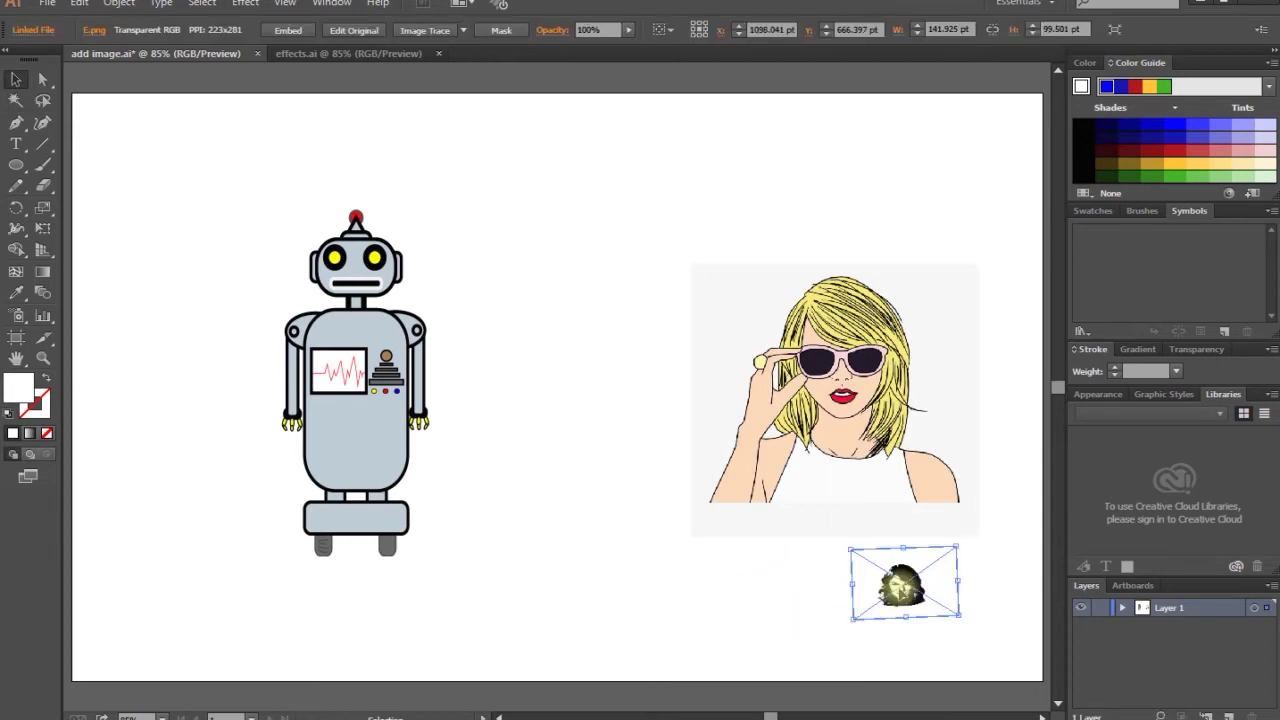
click(823, 645)
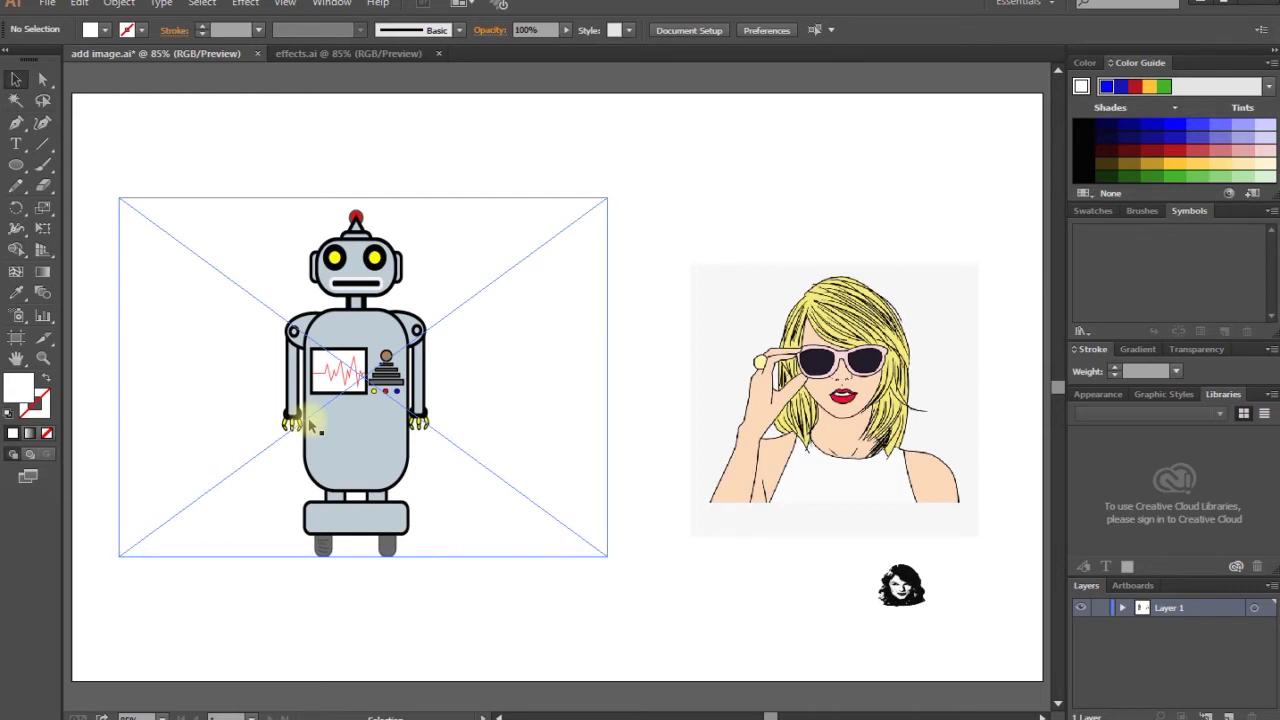
drag(884, 602, 730, 335)
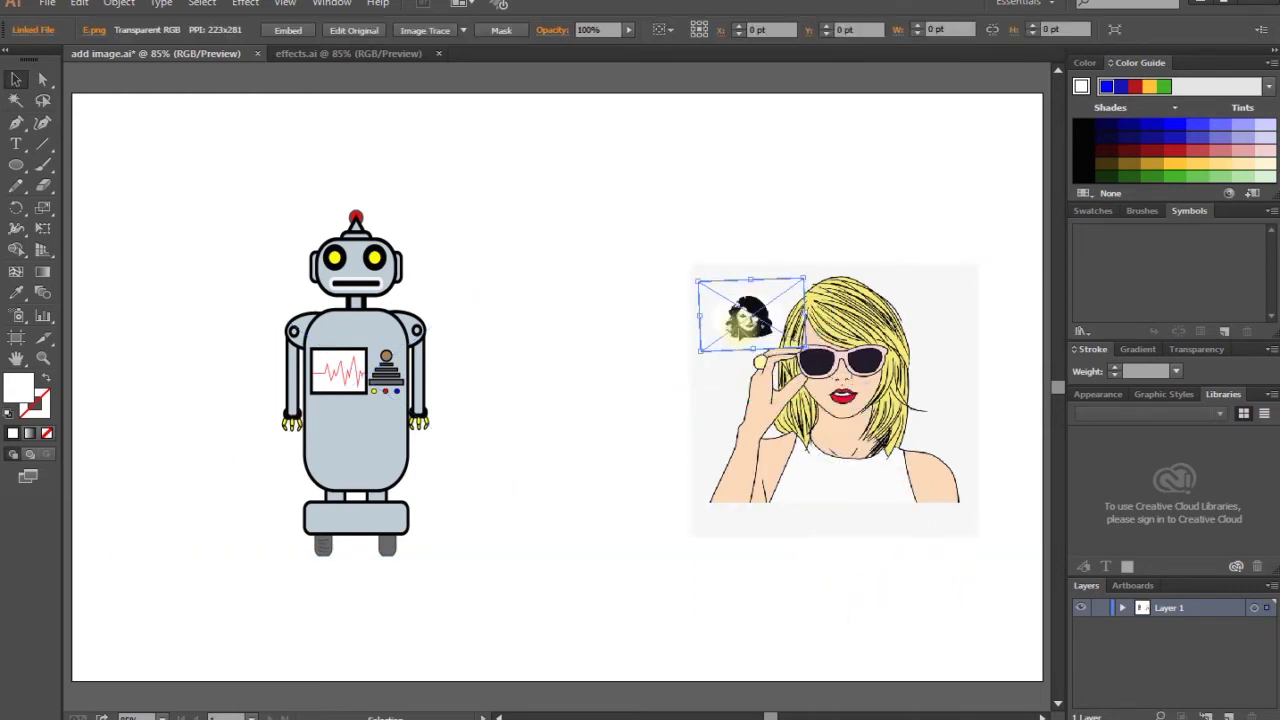
click(776, 404)
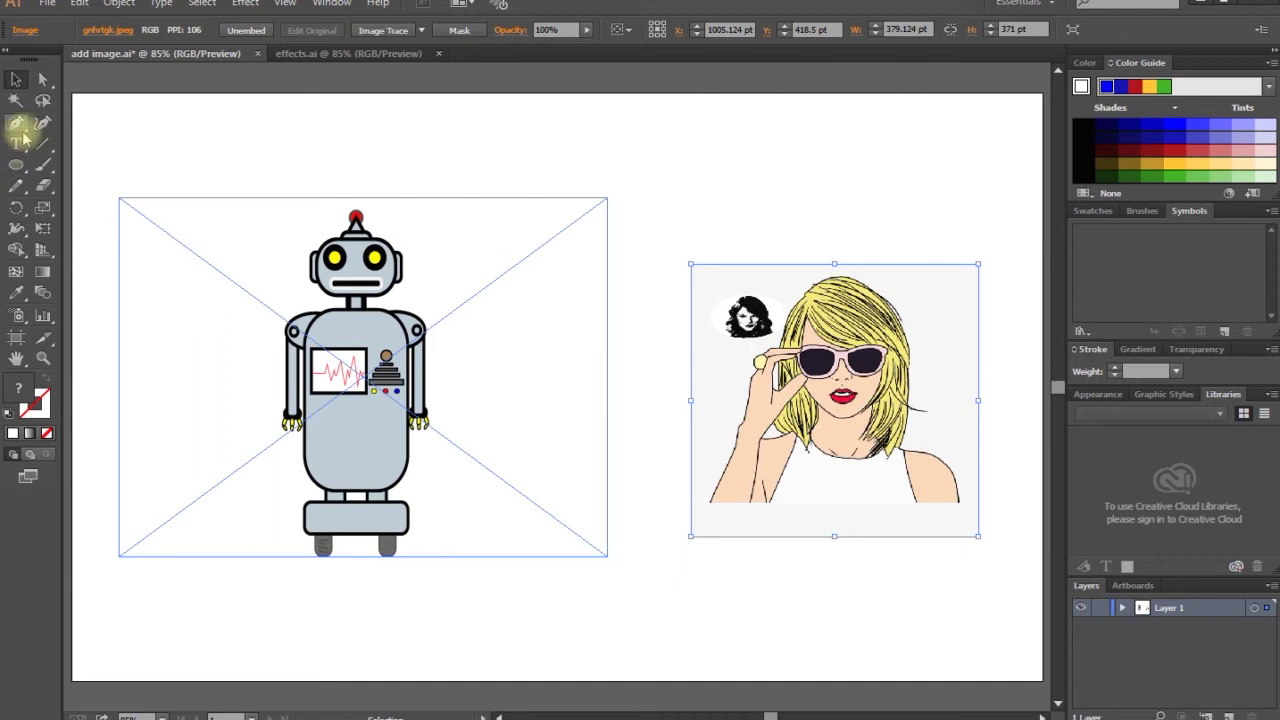
- Draw a rectangle about 61 by 45 pt above and beside the robot's head and set its fill to None
drag(22, 170, 60, 164)
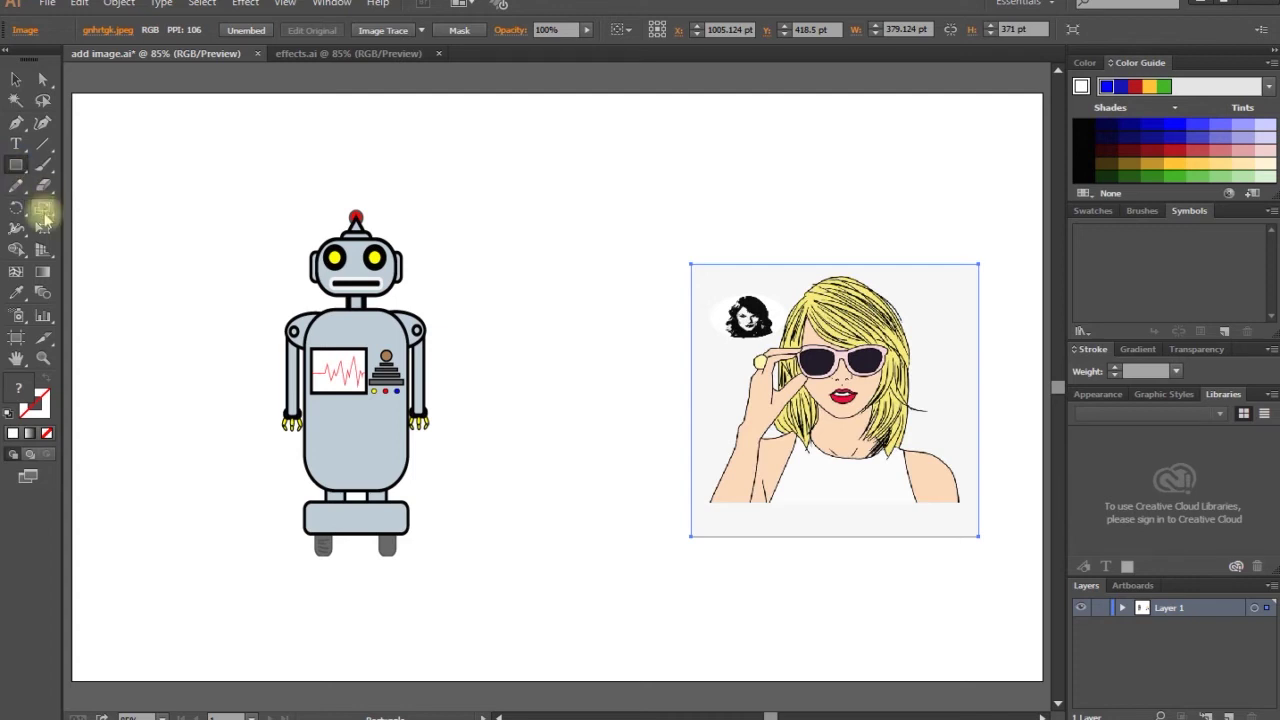
drag(466, 124, 517, 157)
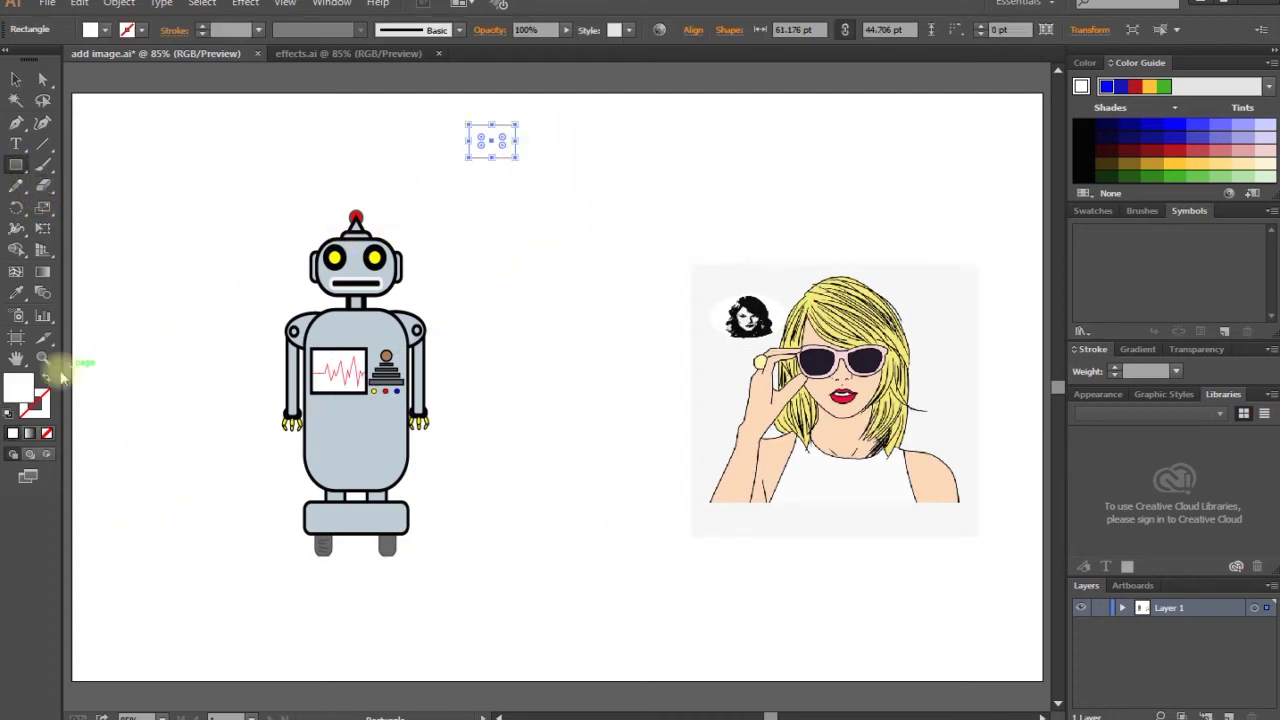
click(91, 30)
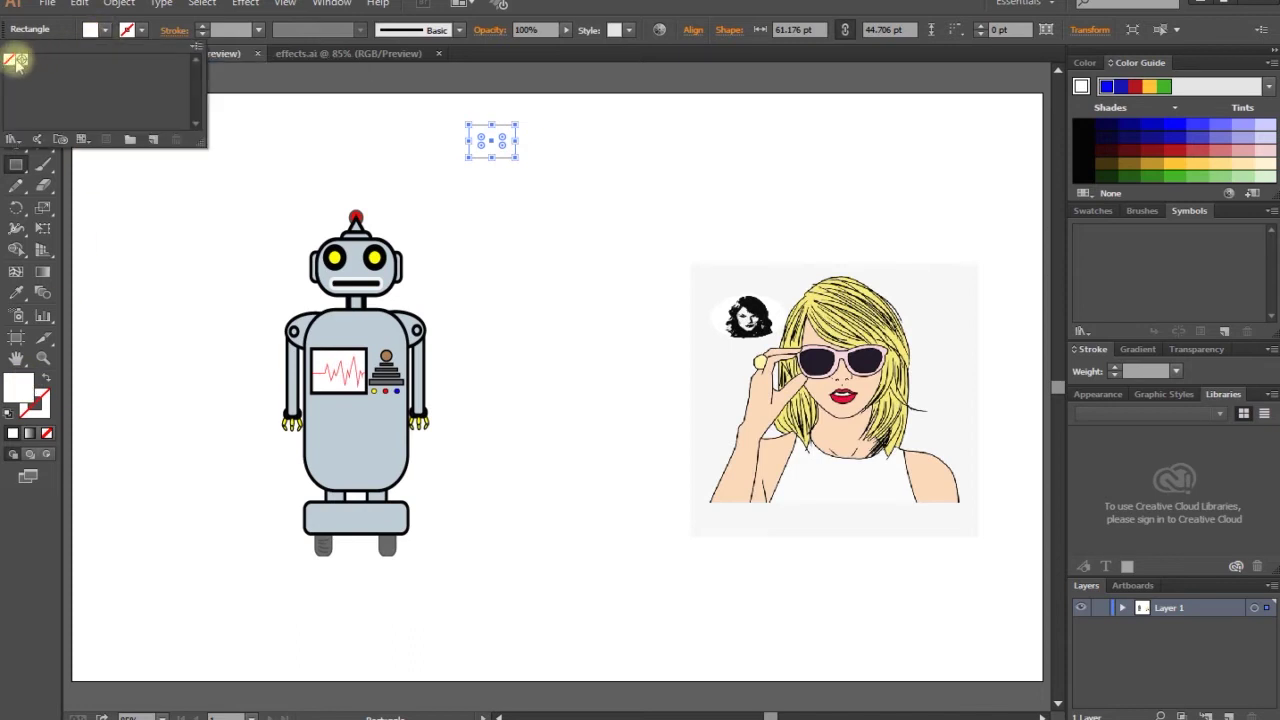
click(10, 60)
- Set the small rectangle's stroke color to near-black #0A0909 and rotate the rectangle
click(127, 30)
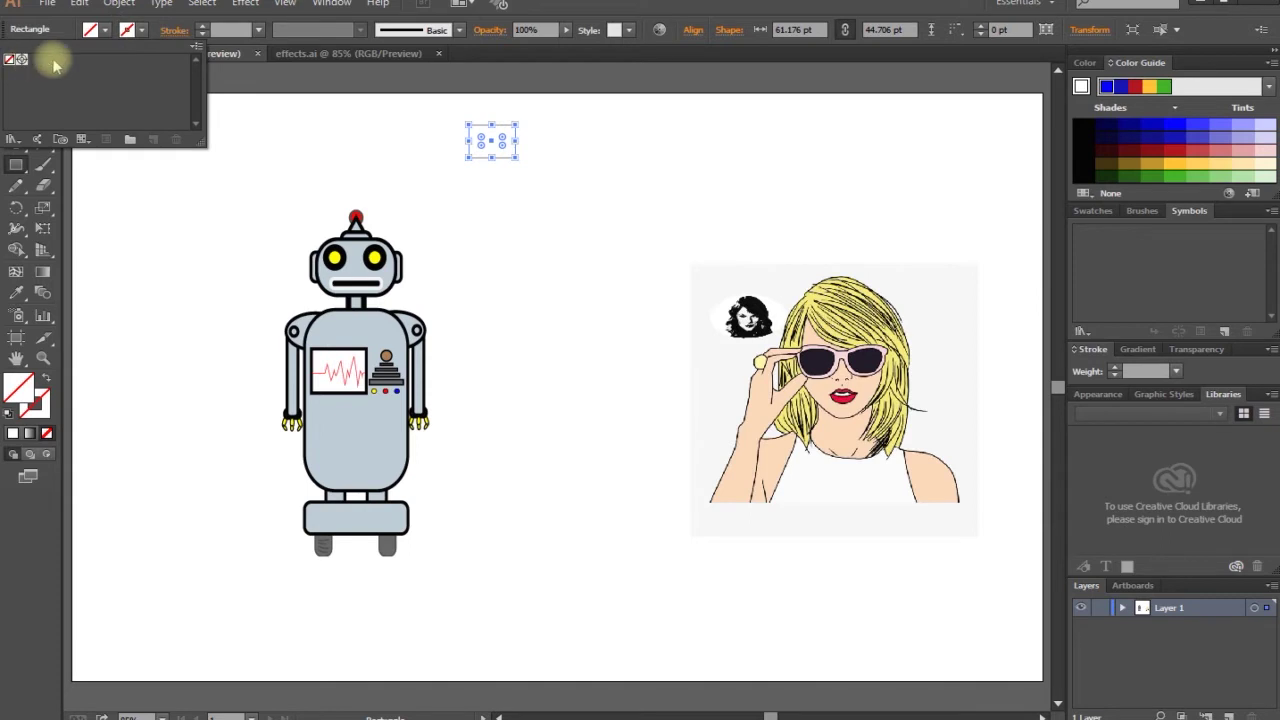
click(128, 31)
double_click(40, 405)
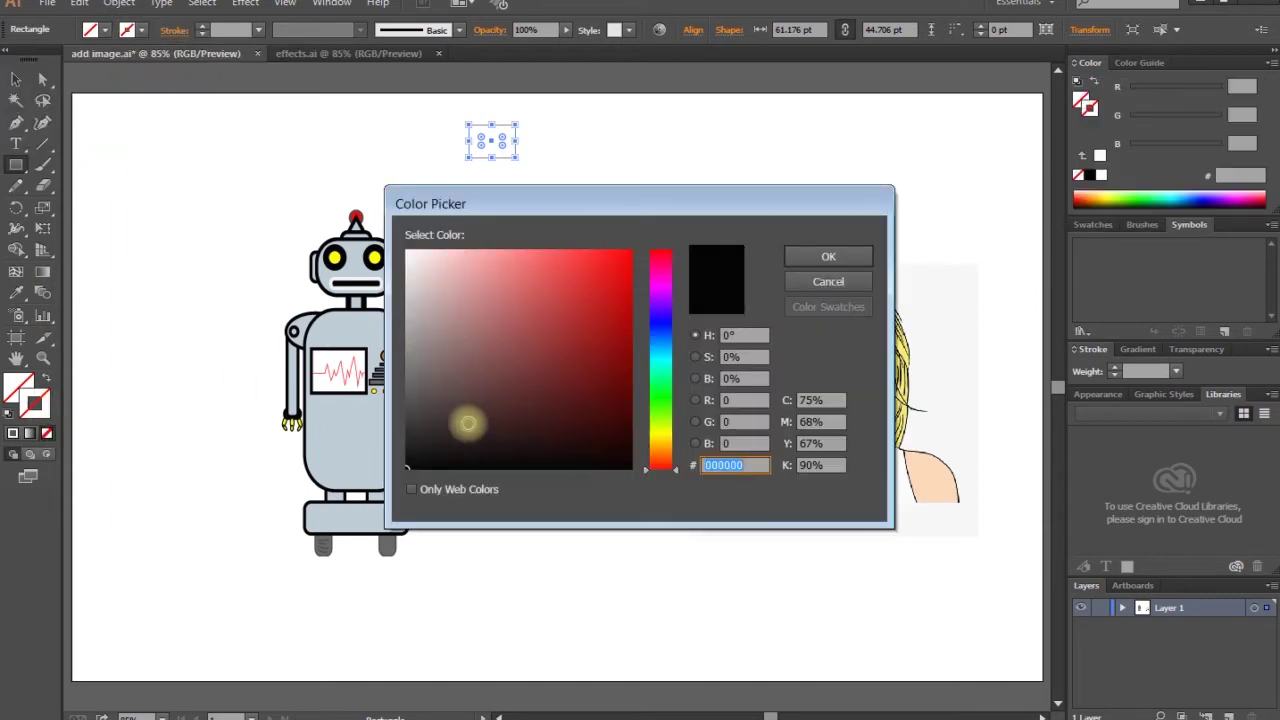
drag(453, 445, 418, 461)
click(826, 257)
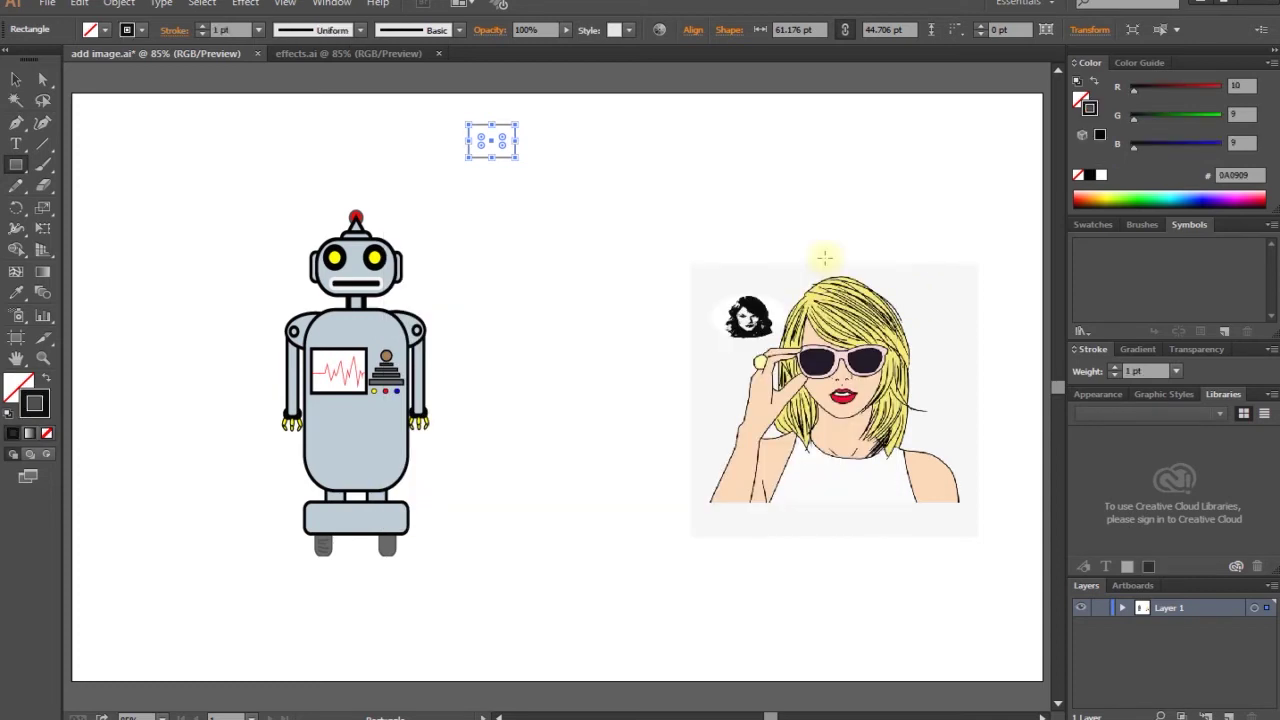
drag(497, 161, 622, 220)
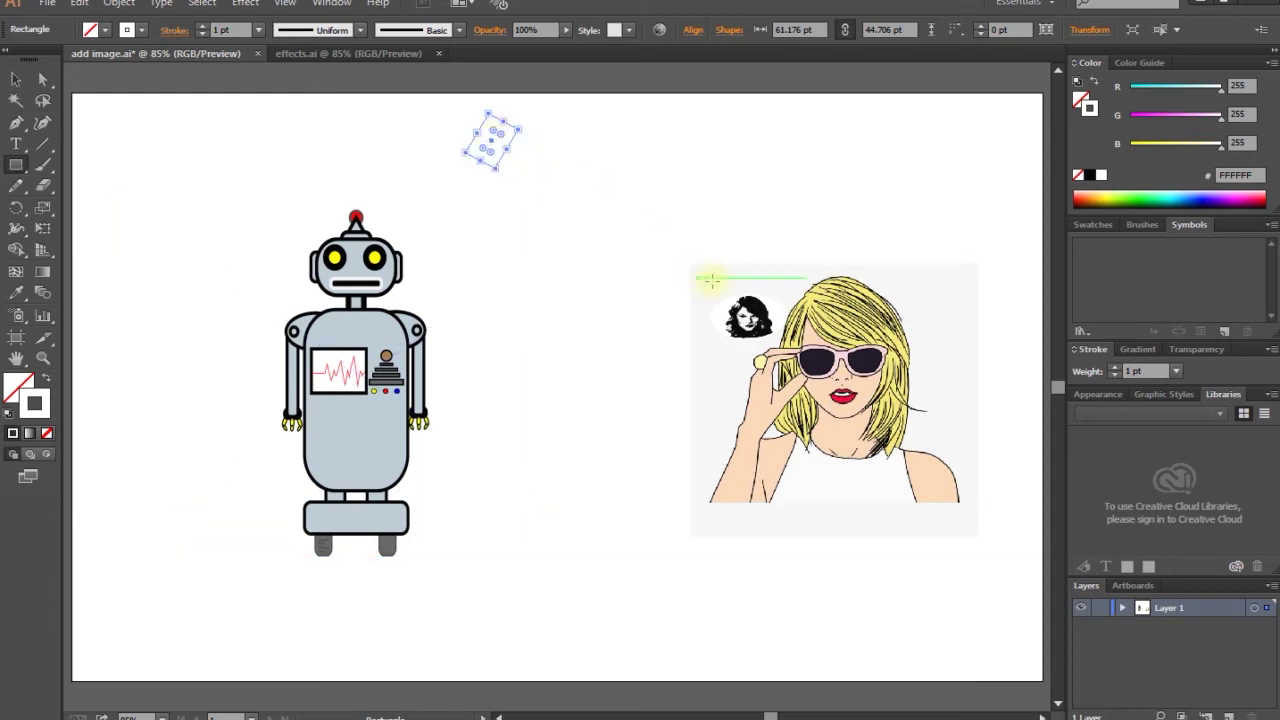
- Draw a rectangle over the portrait and narrow it from both sides to about 271 by 361 pt
drag(690, 267, 977, 533)
click(16, 82)
drag(978, 400, 937, 406)
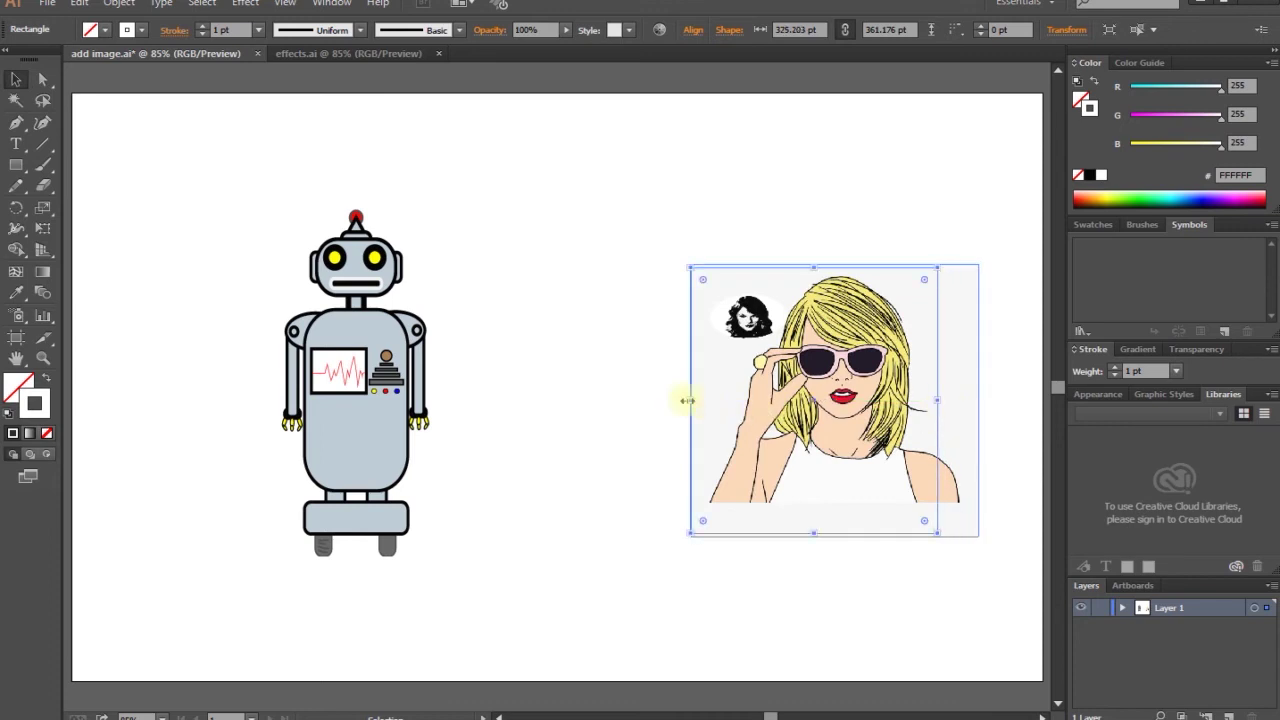
drag(692, 400, 732, 401)
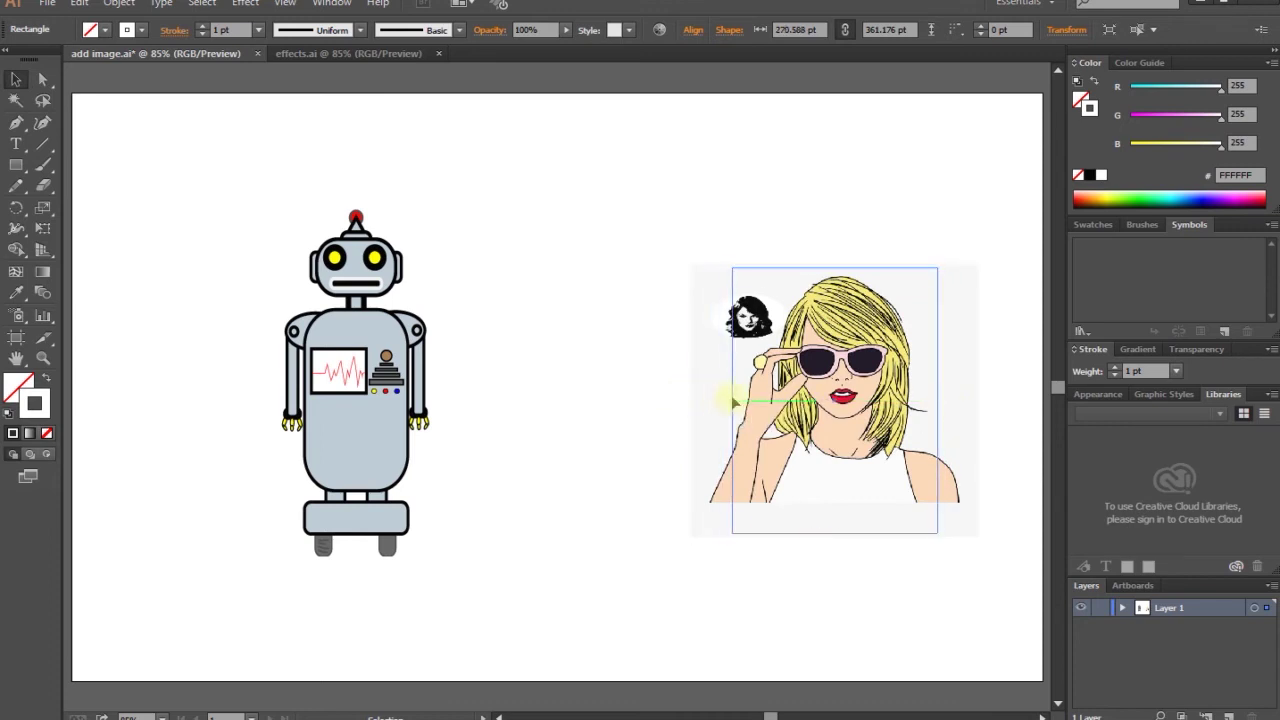
- Set the portrait rectangle's stroke weight to 7 pt and its stroke color to near-black #070606
click(199, 26)
click(199, 26)
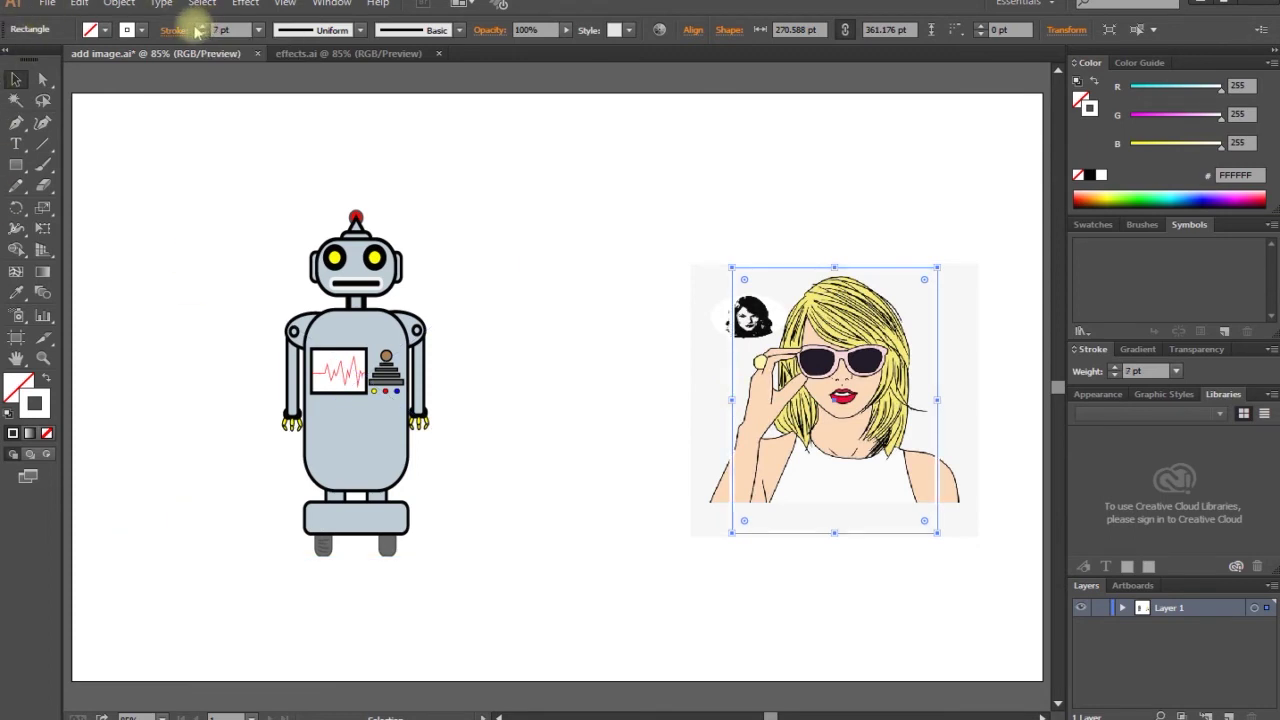
double_click(34, 406)
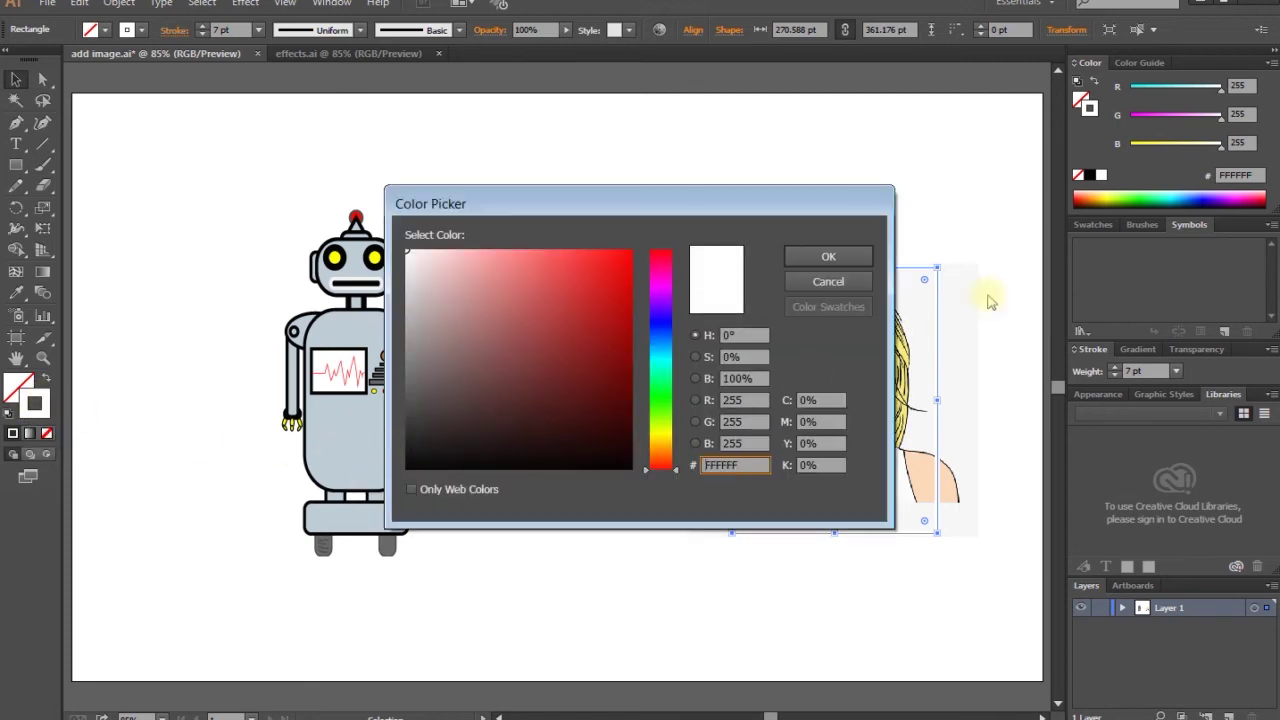
click(430, 463)
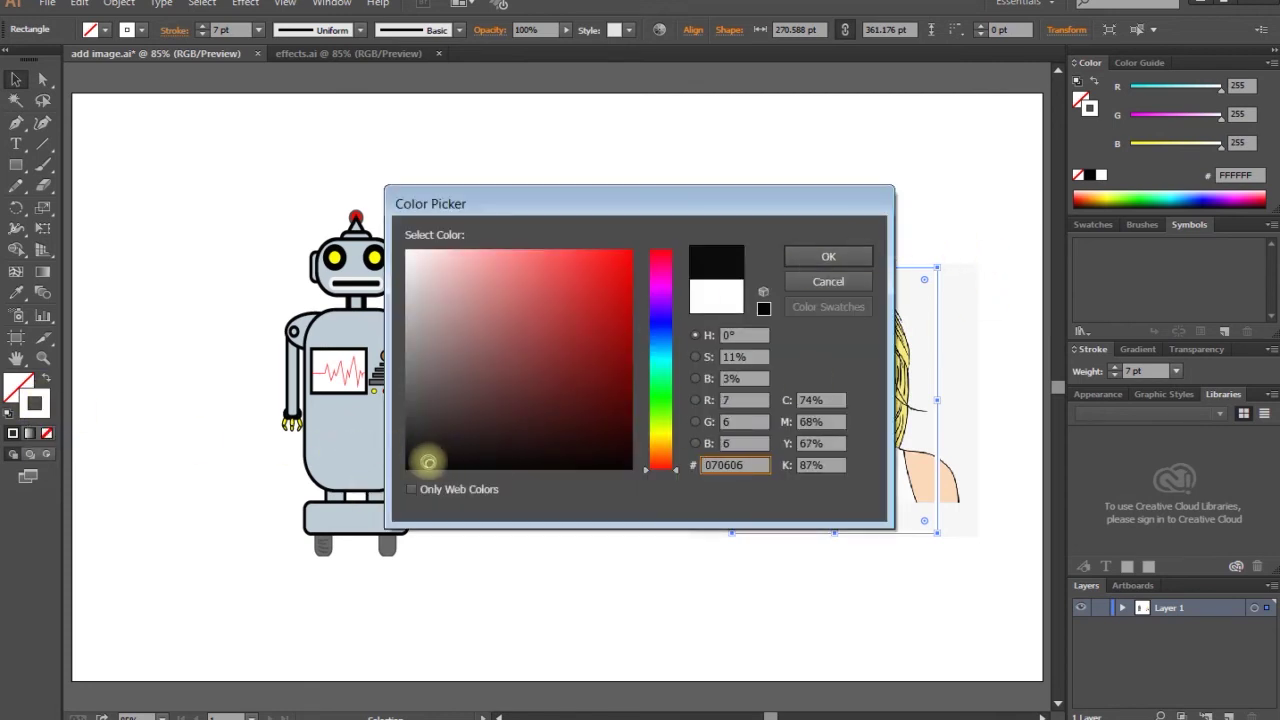
click(829, 259)
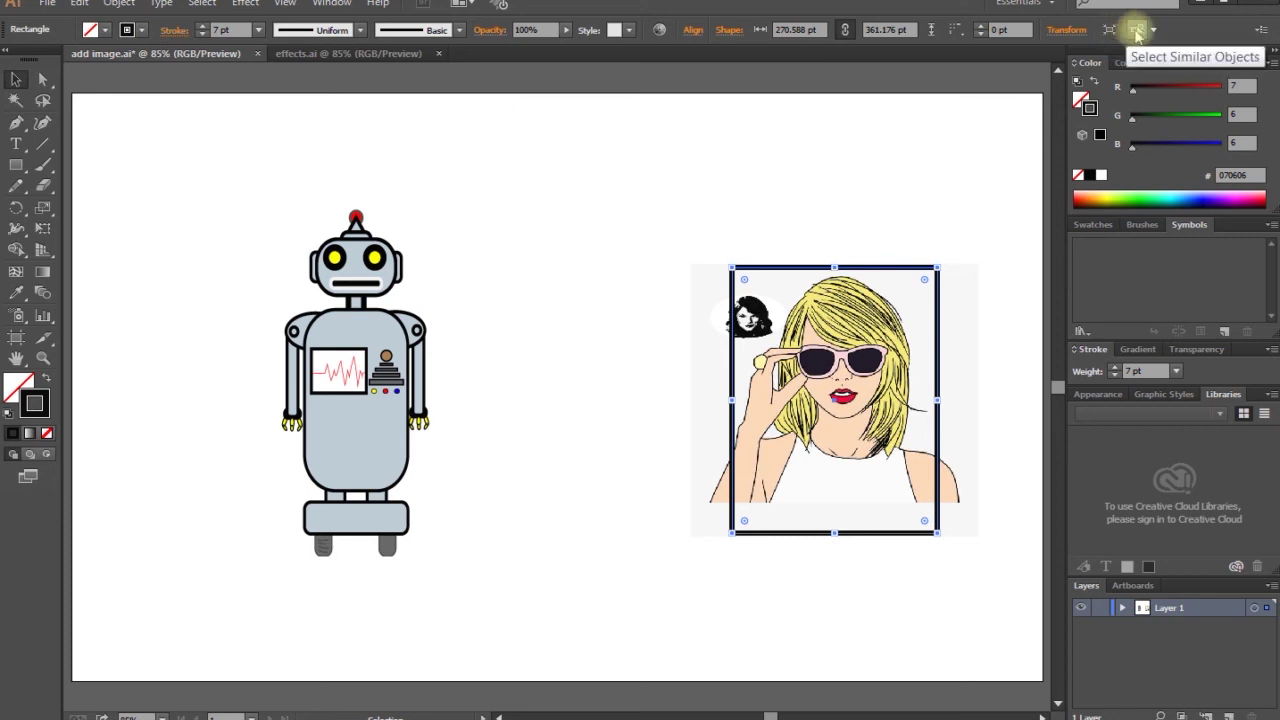
- Try to make a clipping mask with only the black-outlined rectangle over the portrait selected
click(1152, 34)
click(1150, 34)
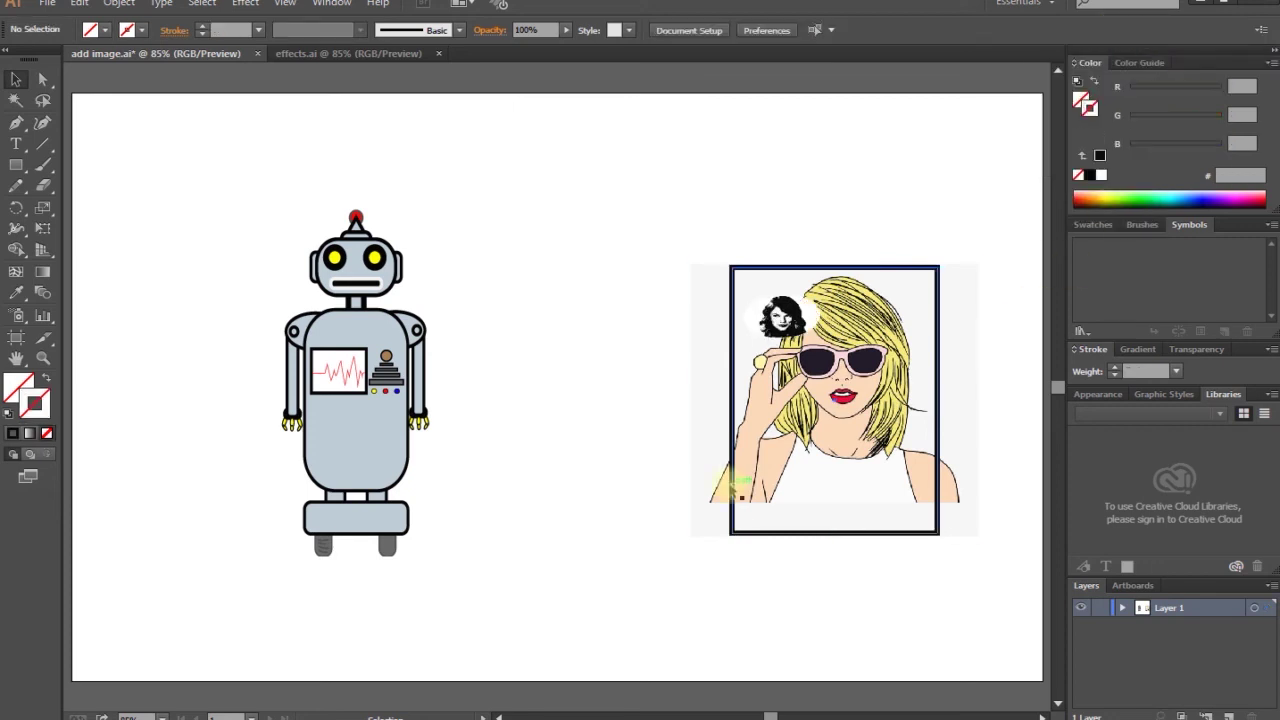
click(733, 486)
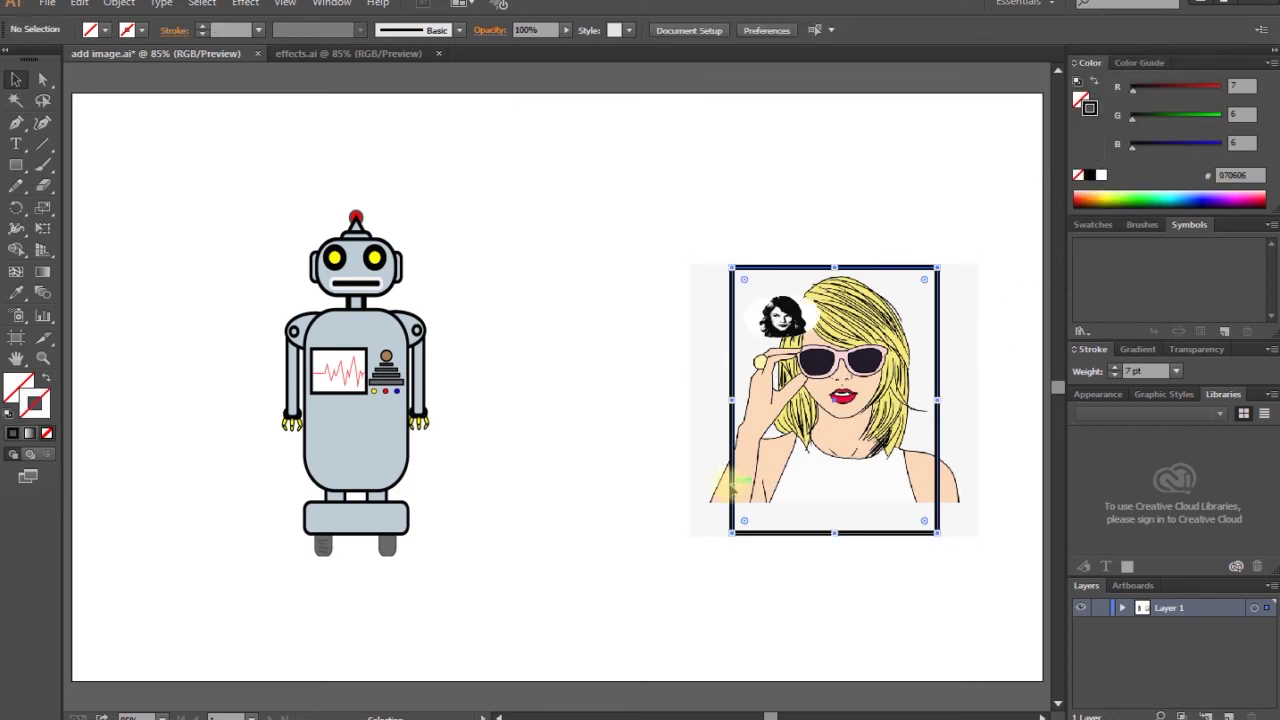
right_click(737, 377)
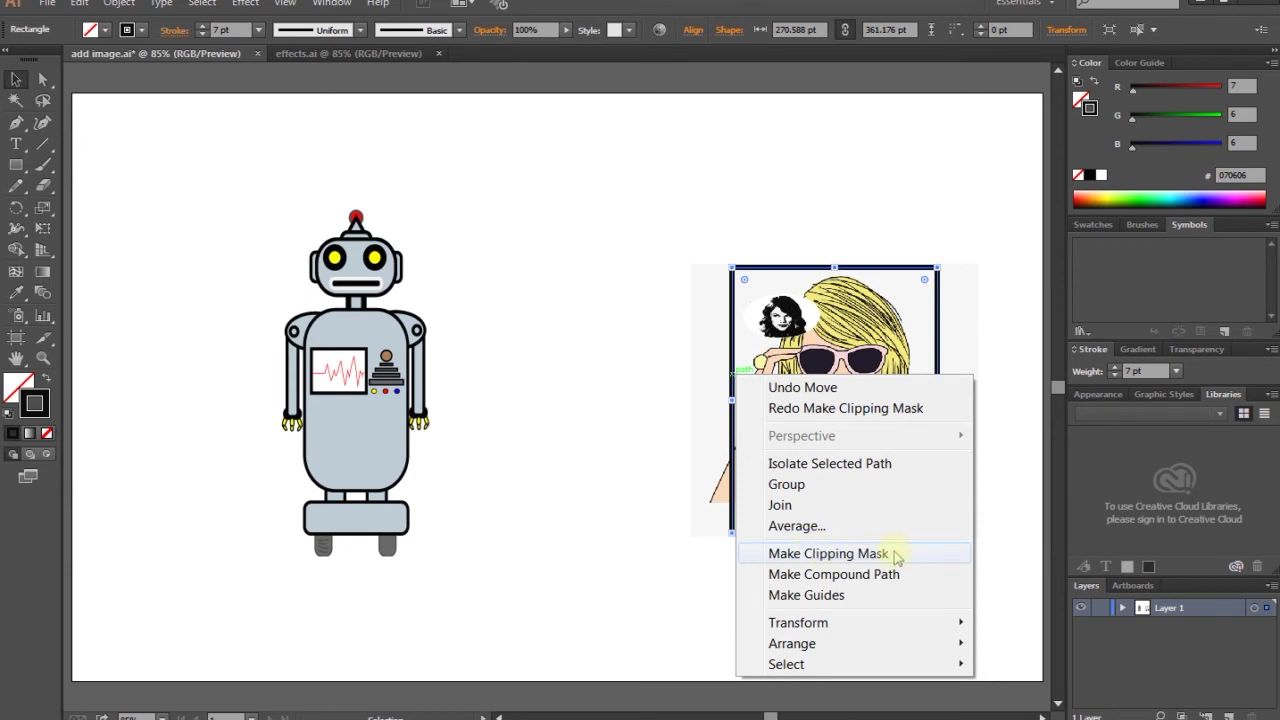
click(934, 560)
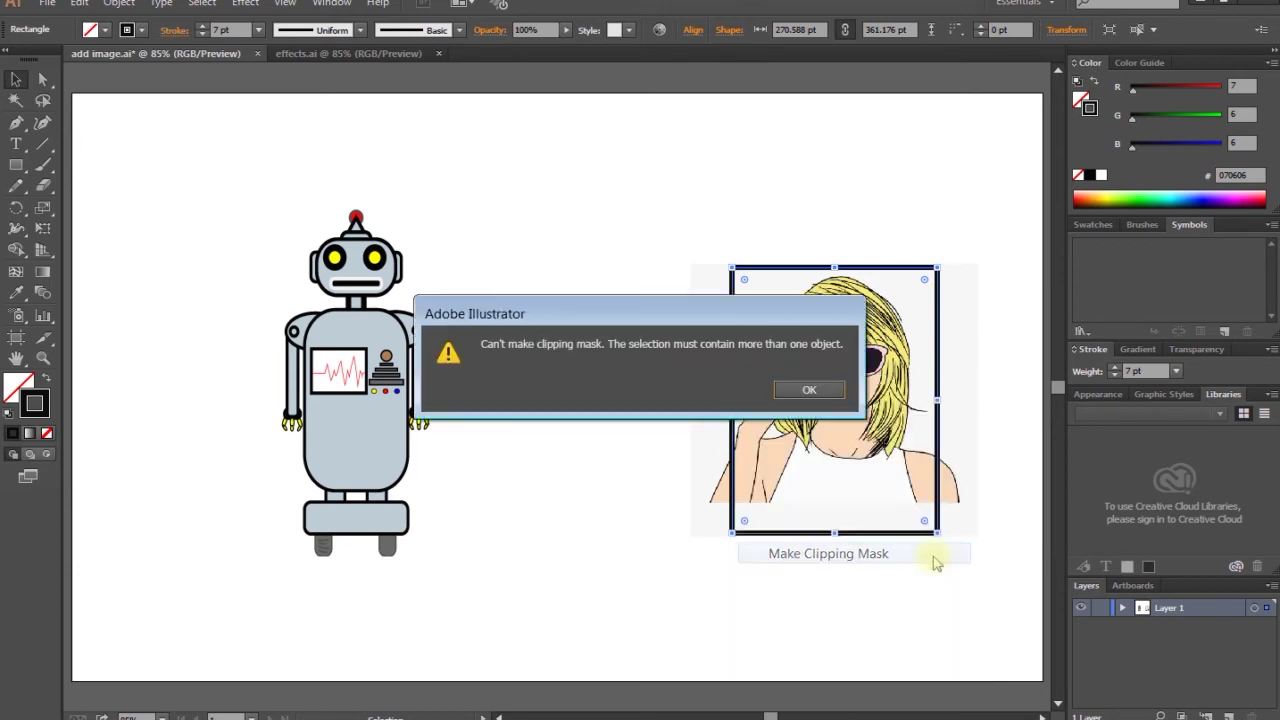
click(813, 390)
- Make a trial clipping mask from the portrait, the small black-and-white image and the rectangle, and undo it
click(795, 457)
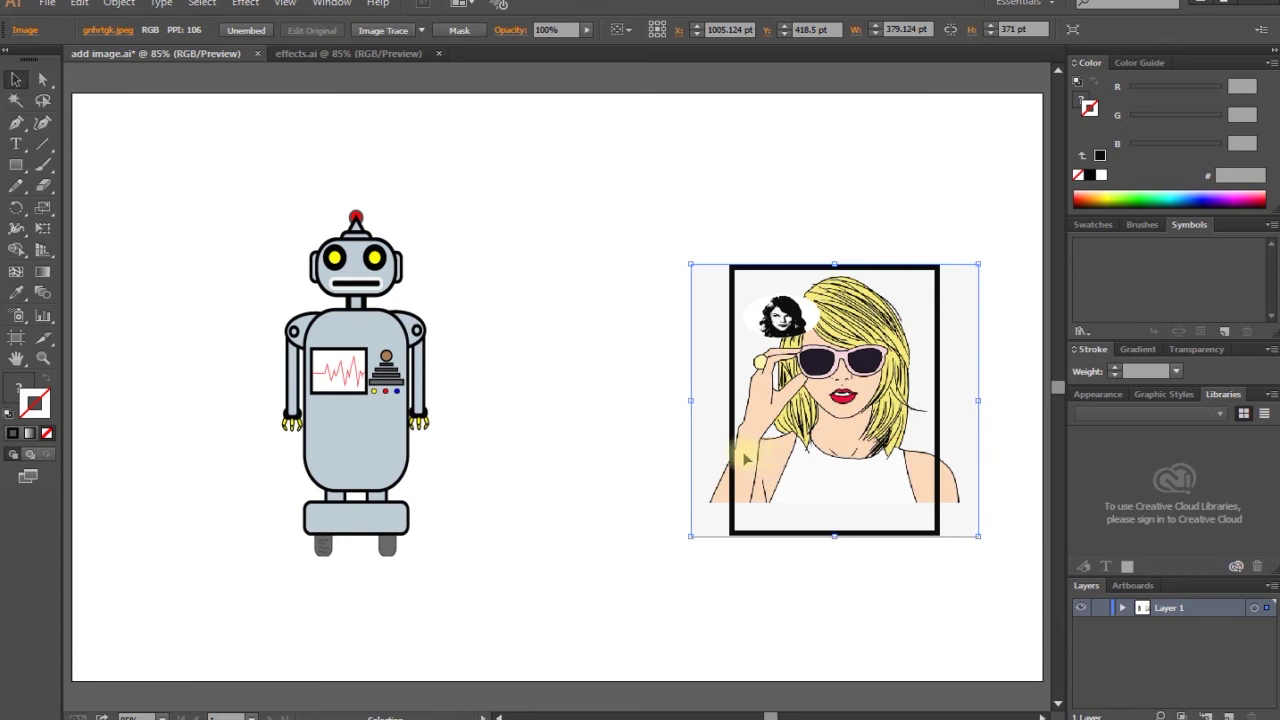
right_click(744, 456)
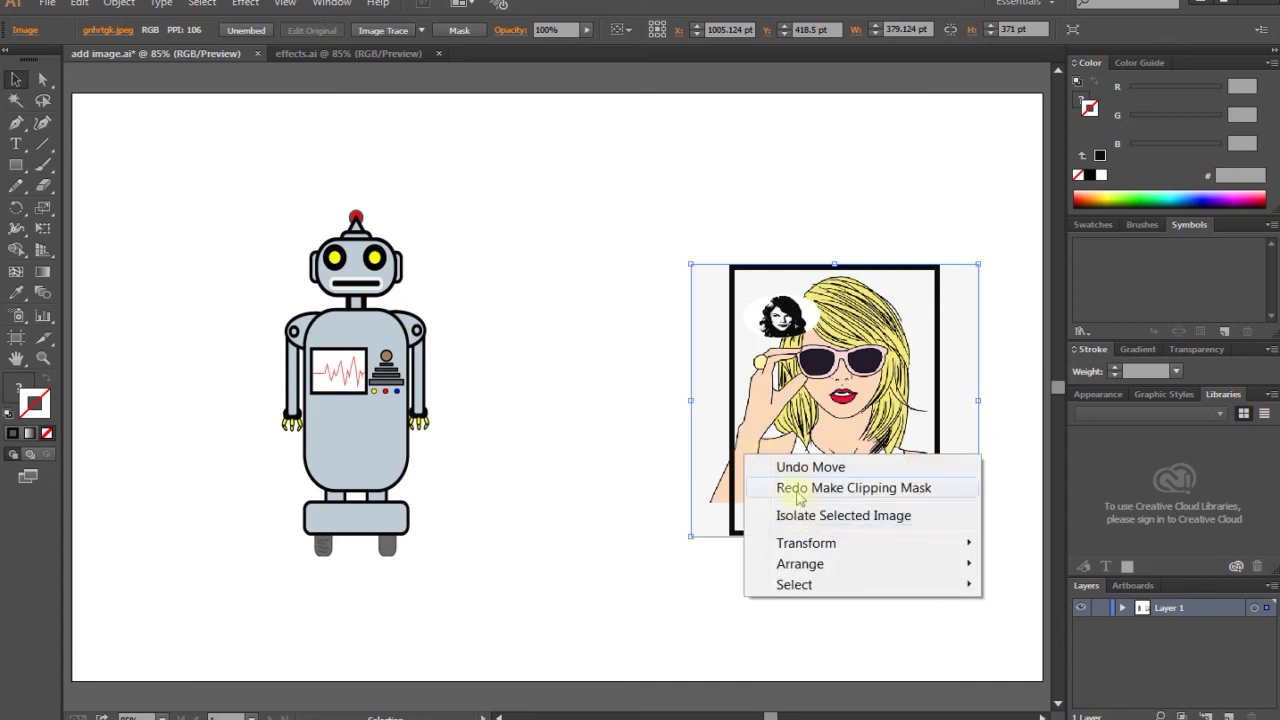
click(800, 489)
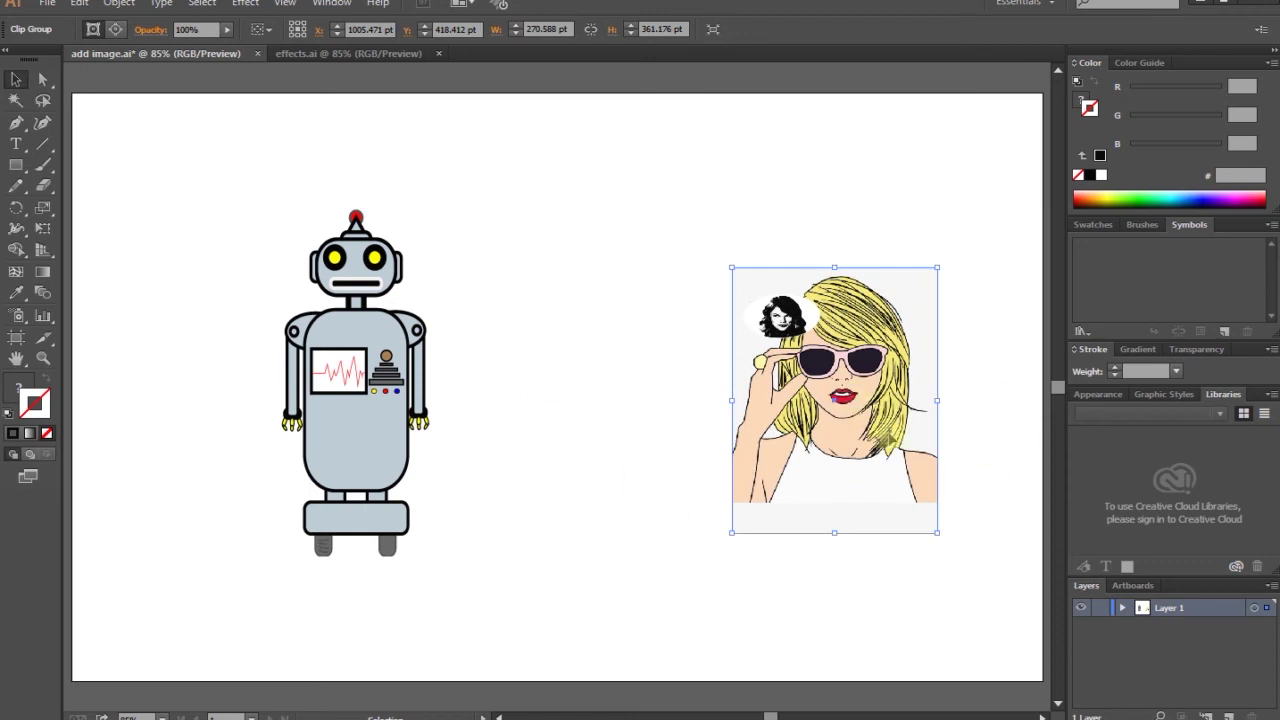
key(ctrl+alt+7)
right_click(766, 447)
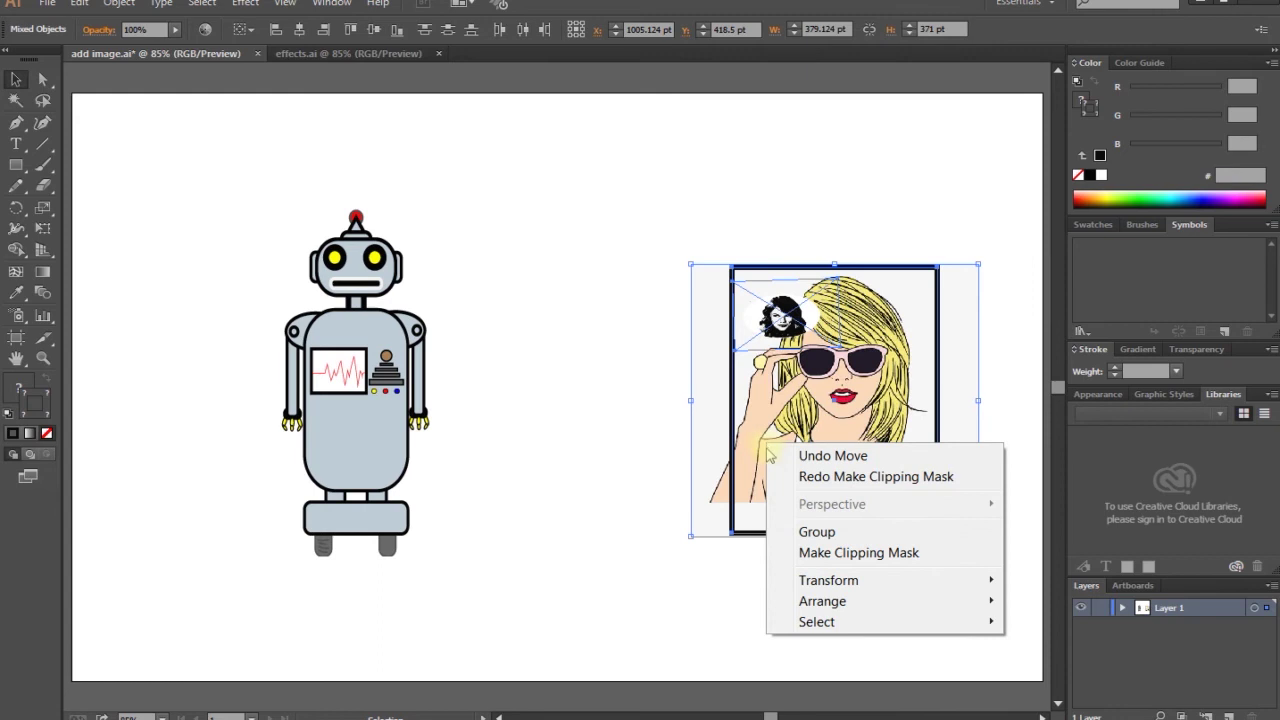
click(806, 553)
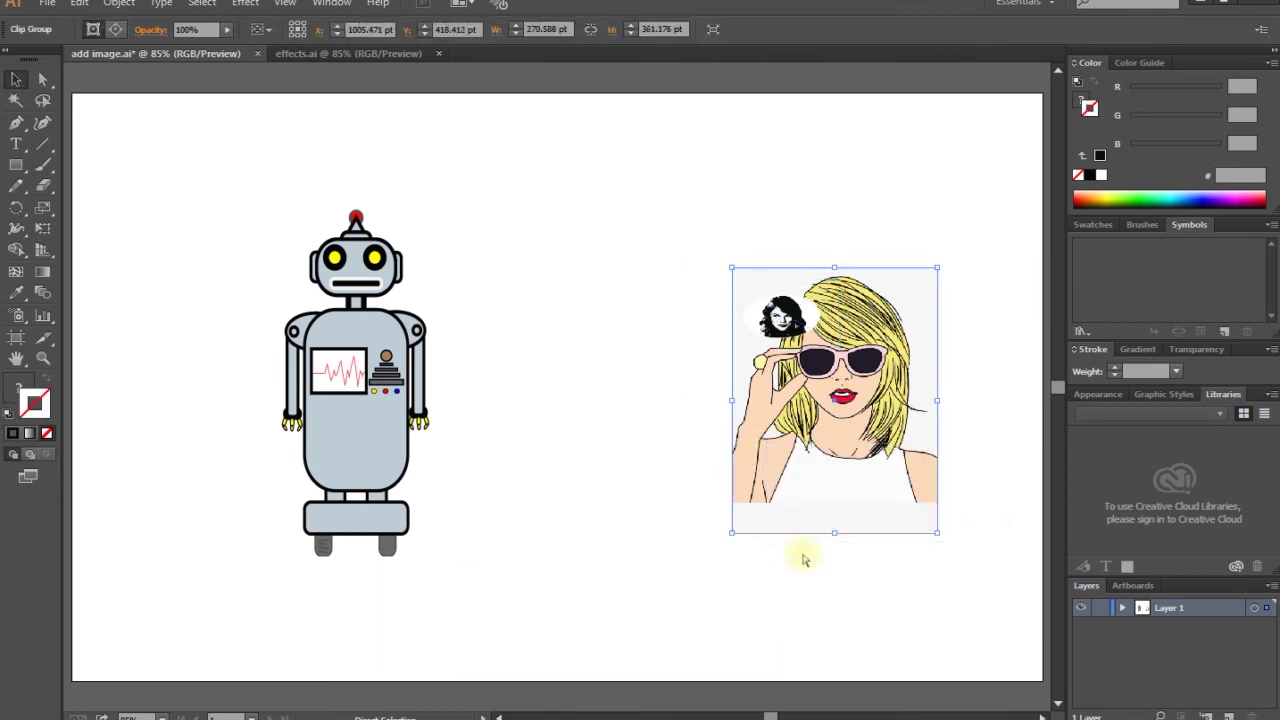
key(ctrl+z)
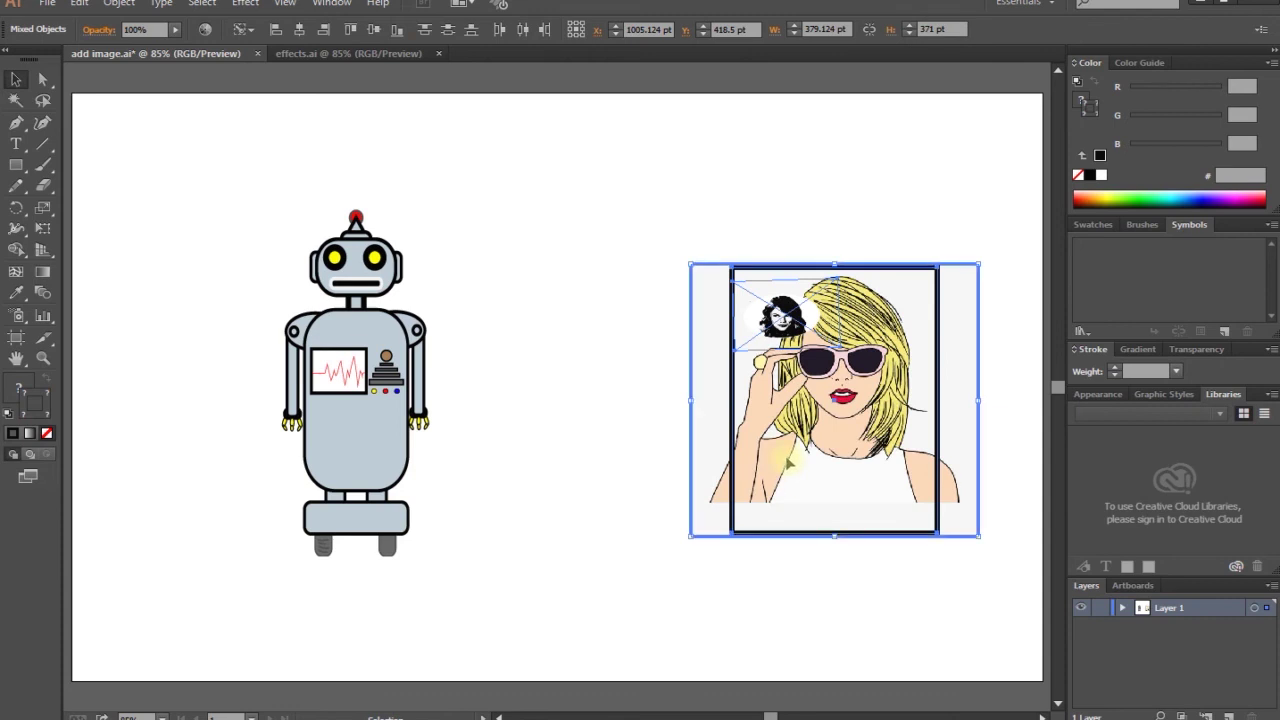
- Clip the portrait and the small black-and-white image to the rectangle with a clipping mask
right_click(788, 462)
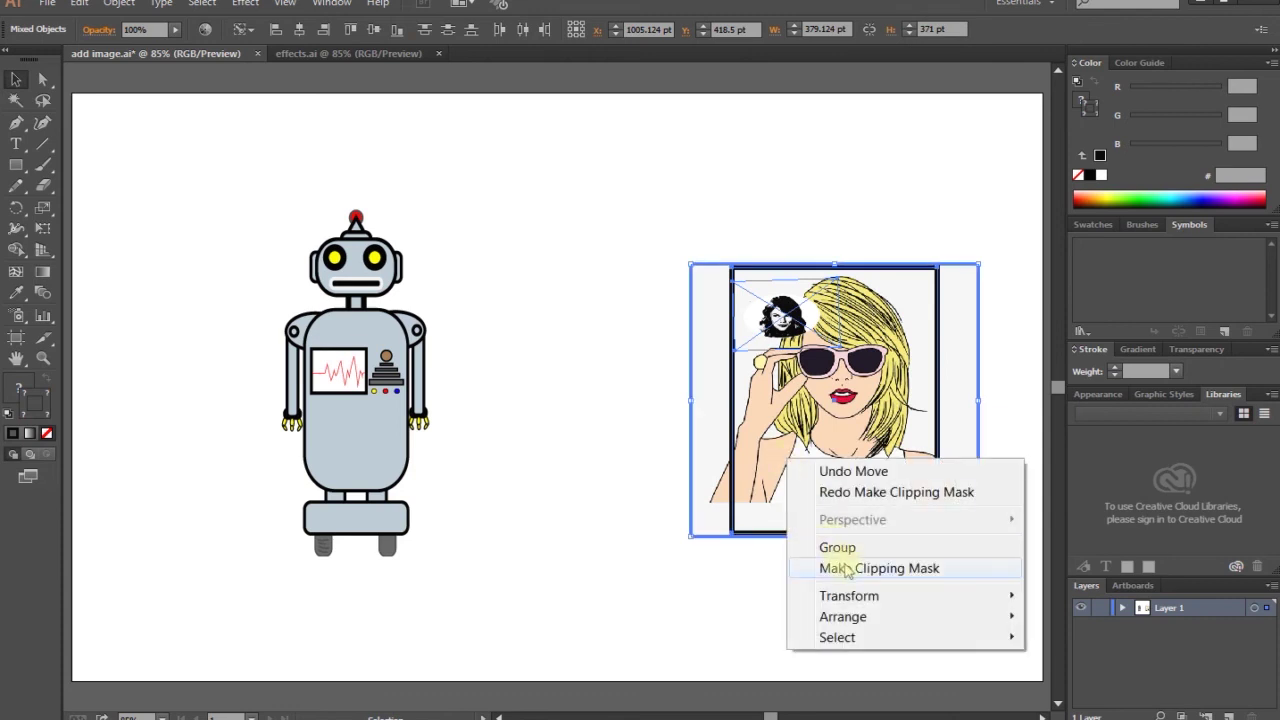
click(998, 570)
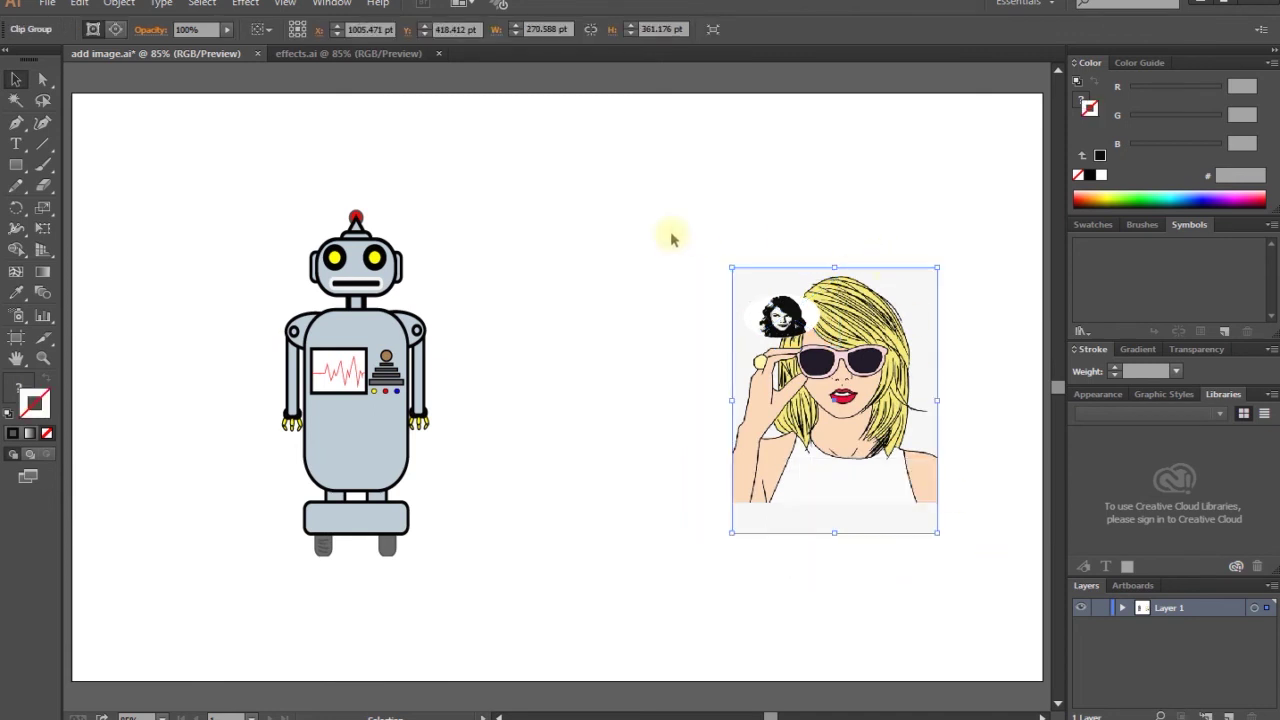
- Stretch the clipped portrait group to about 387 by 361 pt and move it closer to the robot
drag(940, 401, 922, 404)
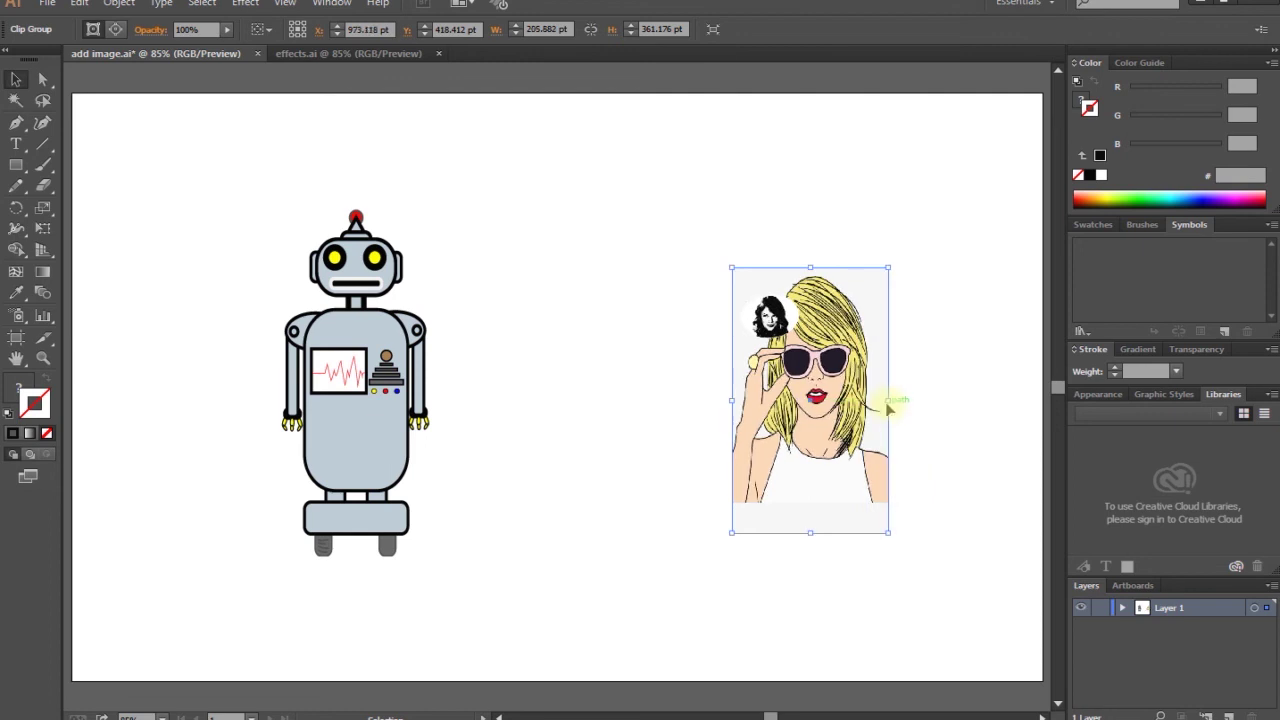
drag(910, 400, 934, 410)
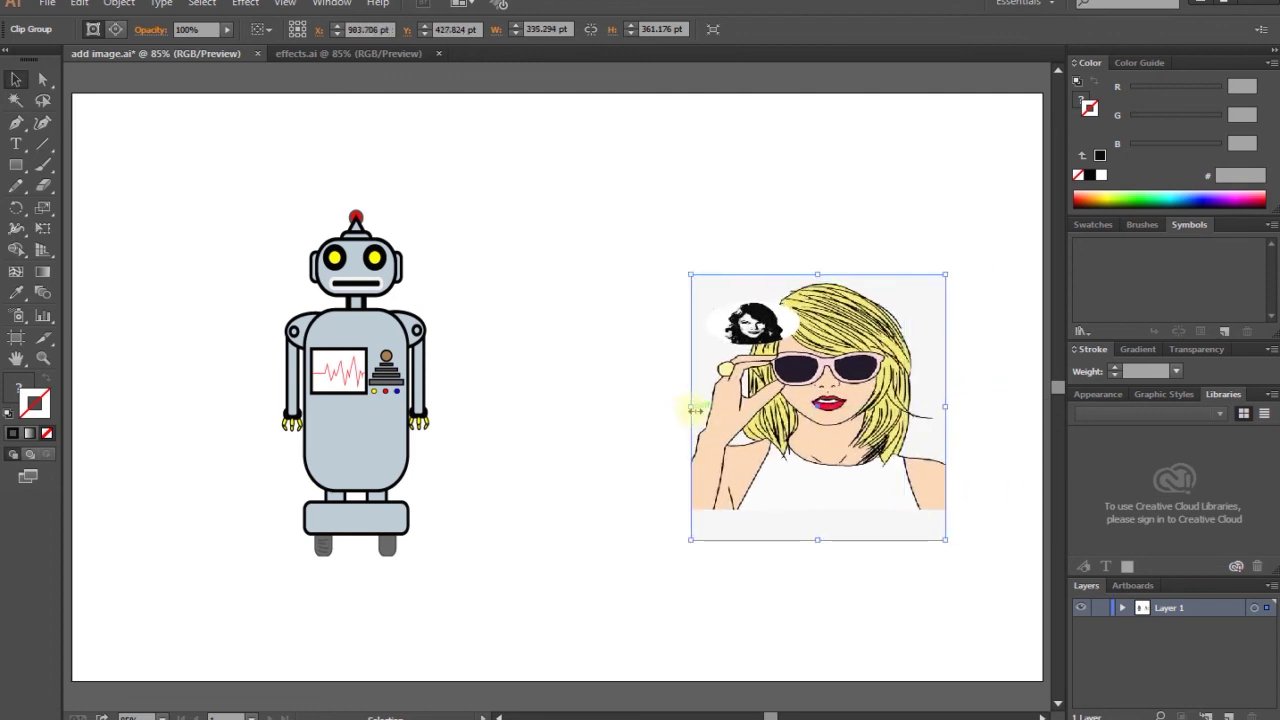
drag(693, 408, 651, 420)
drag(739, 451, 639, 374)
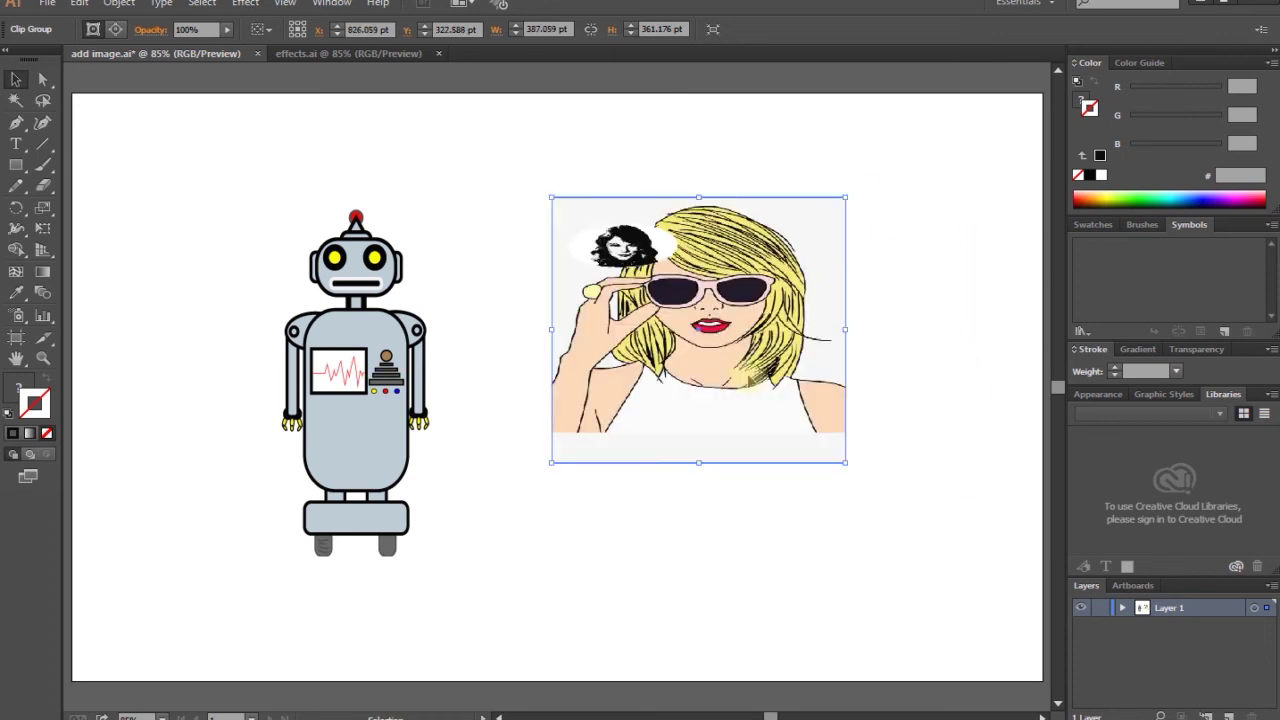
drag(712, 396, 764, 388)
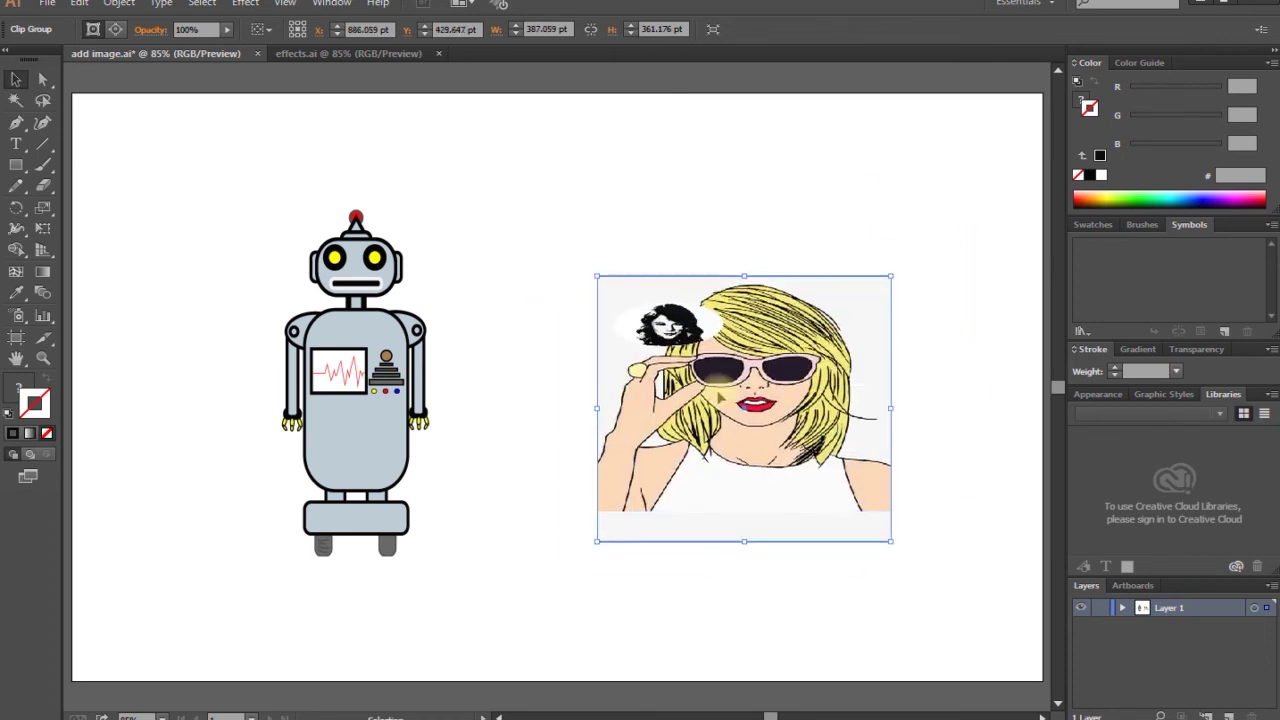